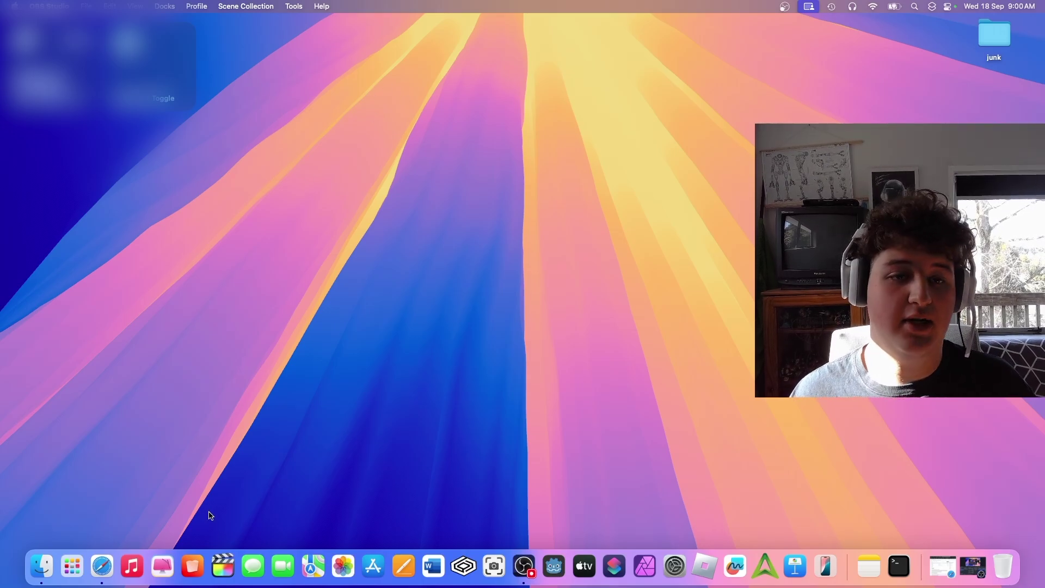
# - Switch to Safari and download the latest release of PlayCover from playcover.io
pyautogui.click(102, 566)
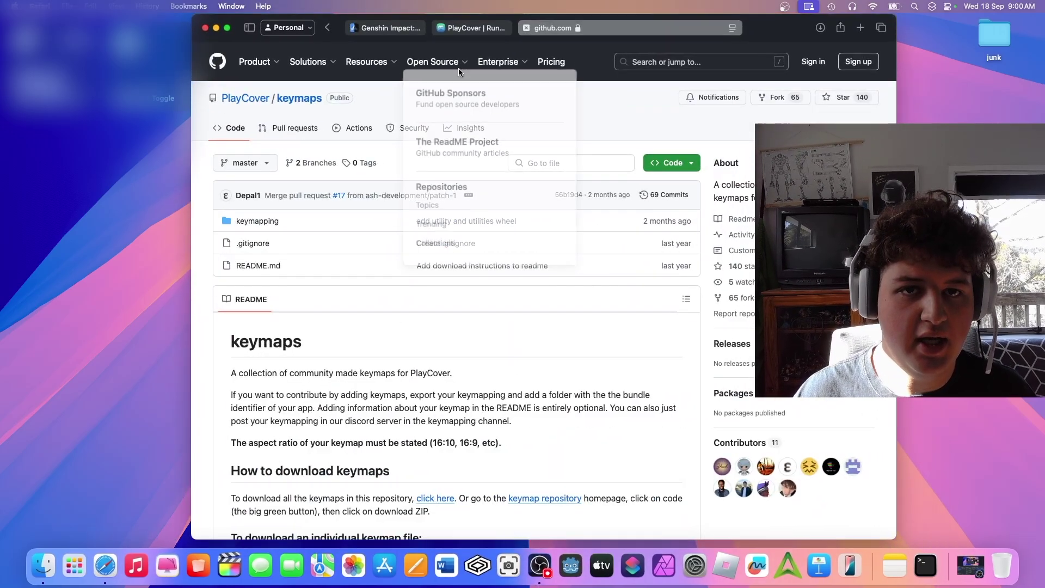
pyautogui.click(469, 27)
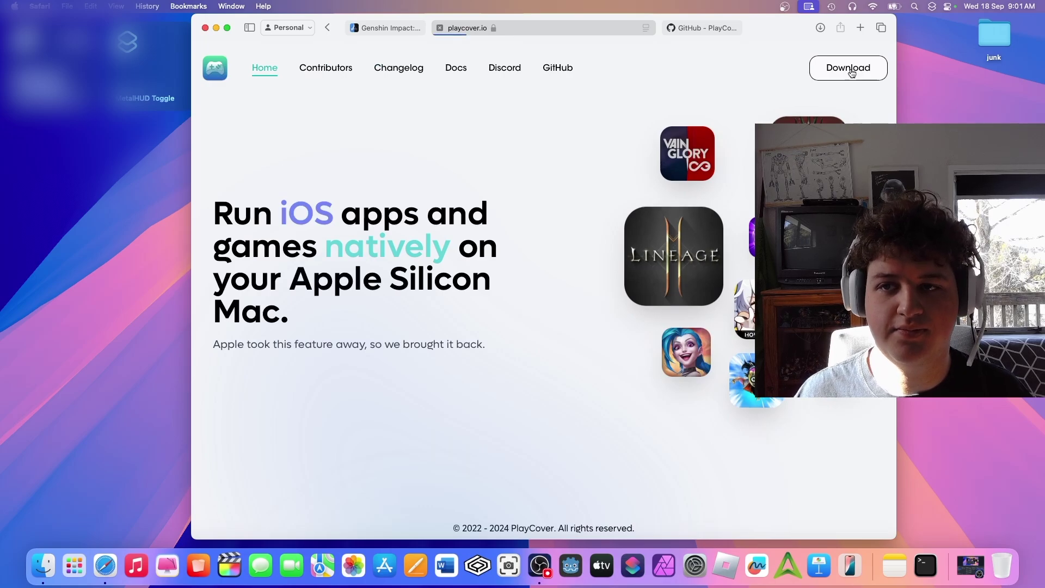
pyautogui.click(852, 74)
pyautogui.click(753, 233)
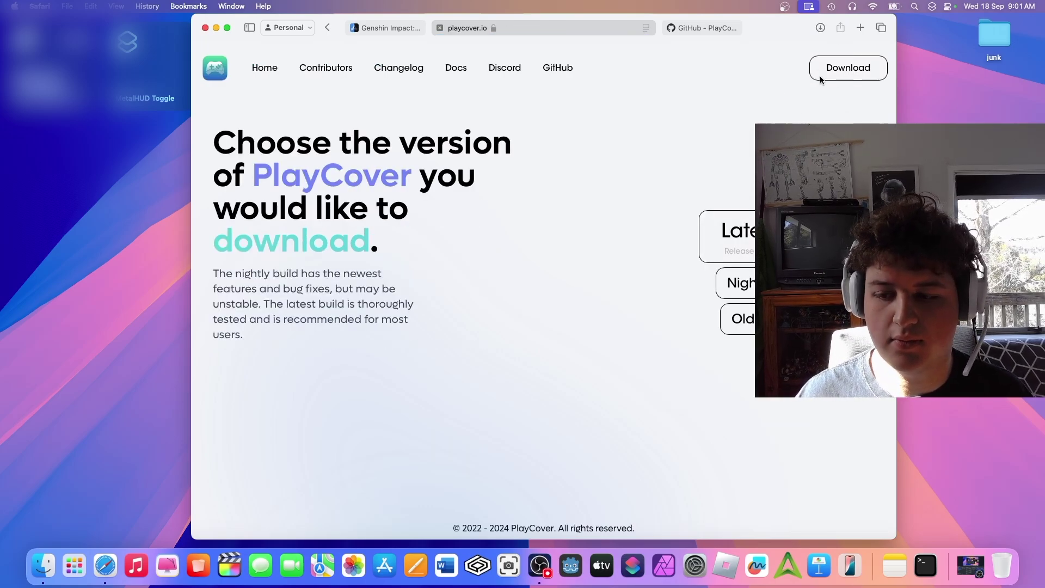
# - Open the downloaded PlayCover_3.1.0.dmg, copy PlayCover.app into Applications and close the installer window
pyautogui.click(819, 28)
pyautogui.click(788, 79)
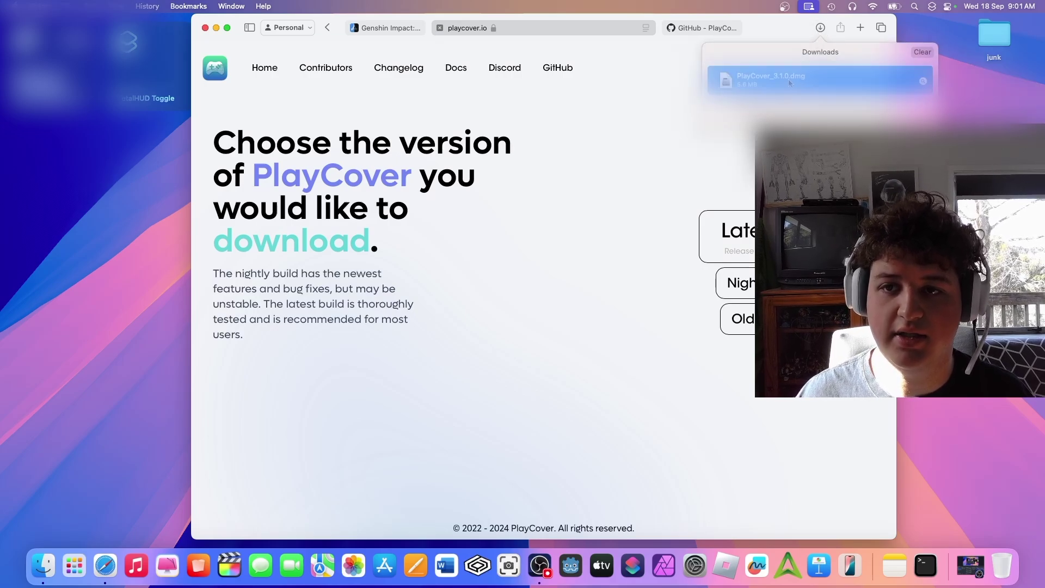
pyautogui.doubleClick(787, 79)
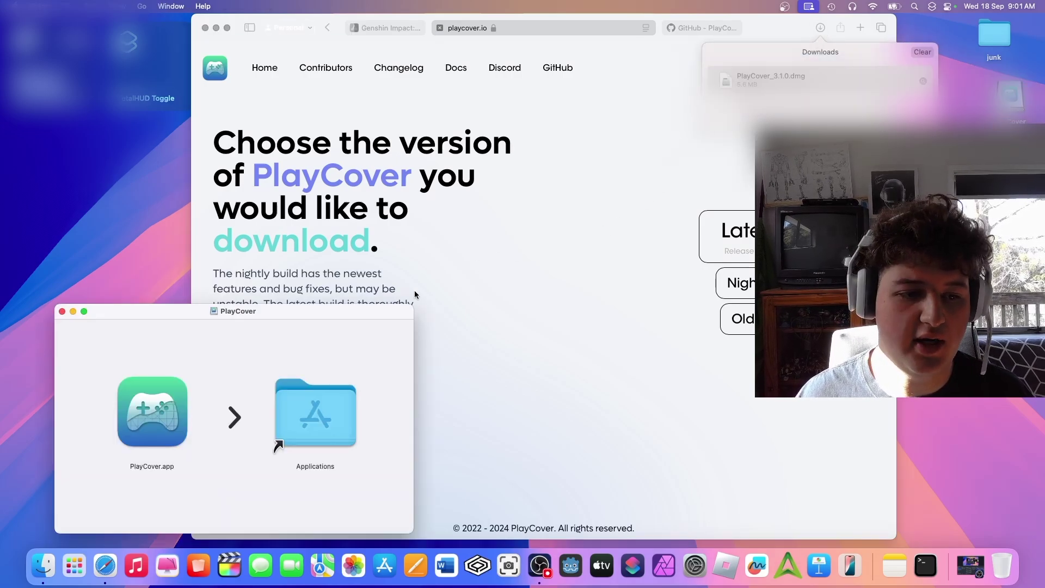
pyautogui.moveTo(152, 420); pyautogui.dragTo(290, 391)
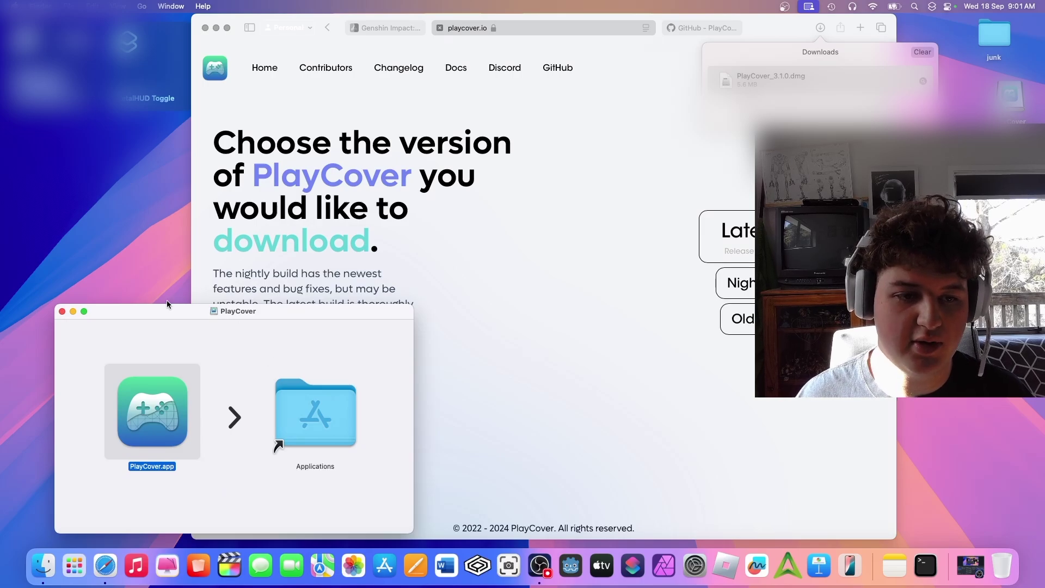
pyautogui.click(62, 311)
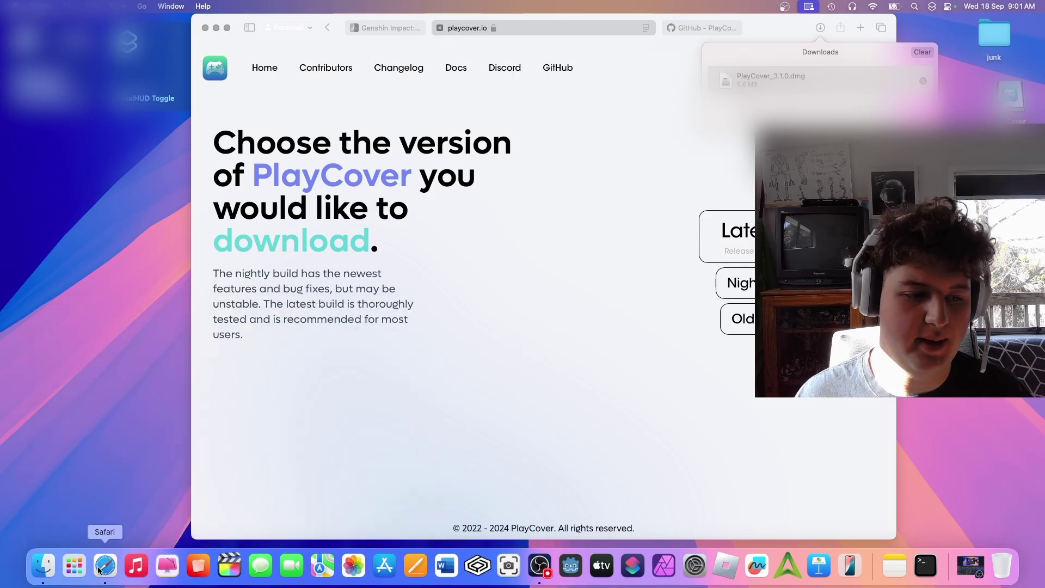
# - Switch to Finder and eject the mounted PlayCover disk image
pyautogui.click(33, 583)
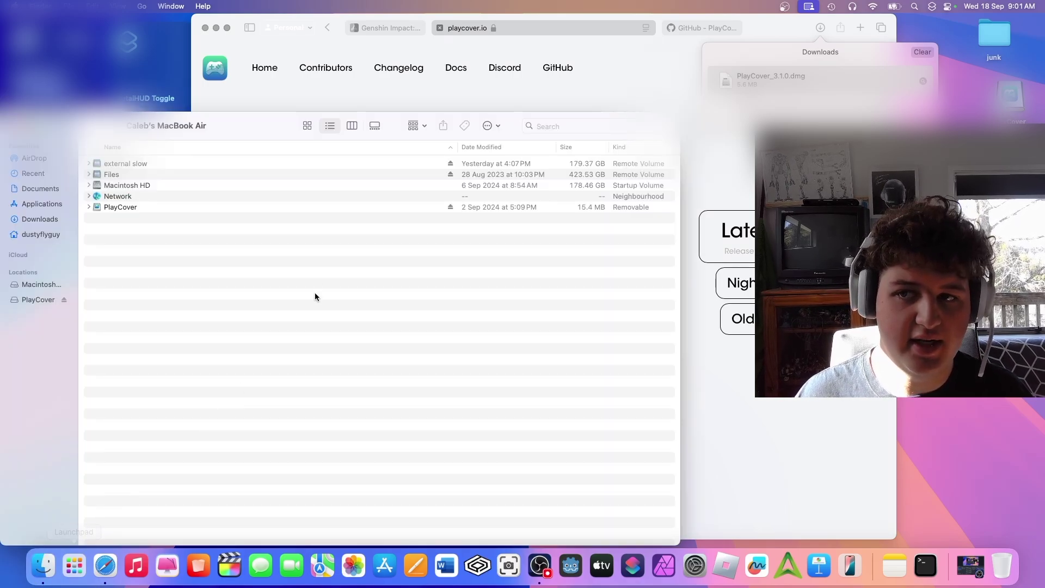
pyautogui.click(64, 300)
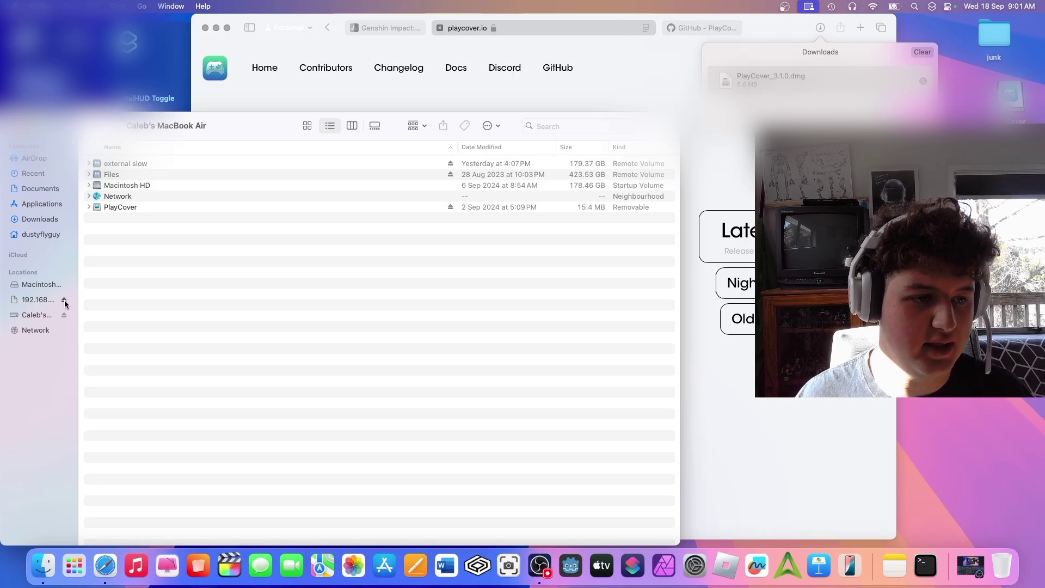
pyautogui.click(65, 301)
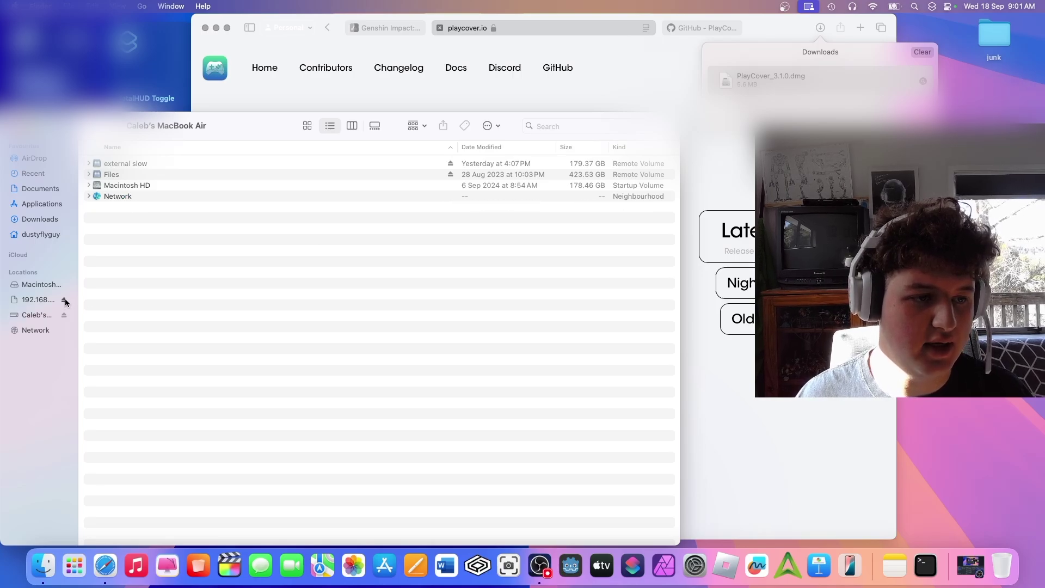
# - Search the Applications folder for "play" and open PlayCover.app, approving its launch as an app downloaded from the internet
pyautogui.click(46, 209)
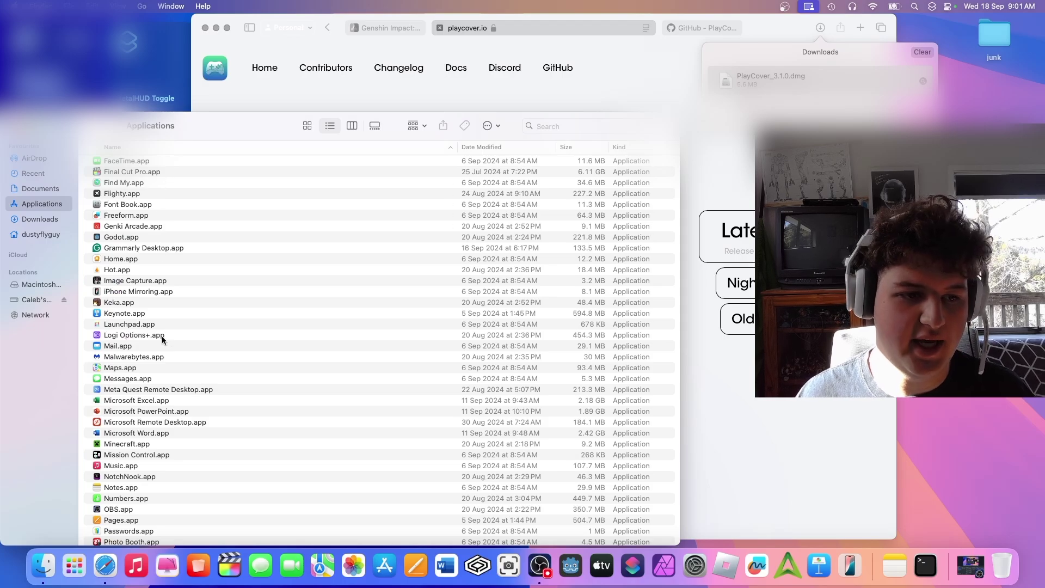
pyautogui.scroll(-10, 161, 336)
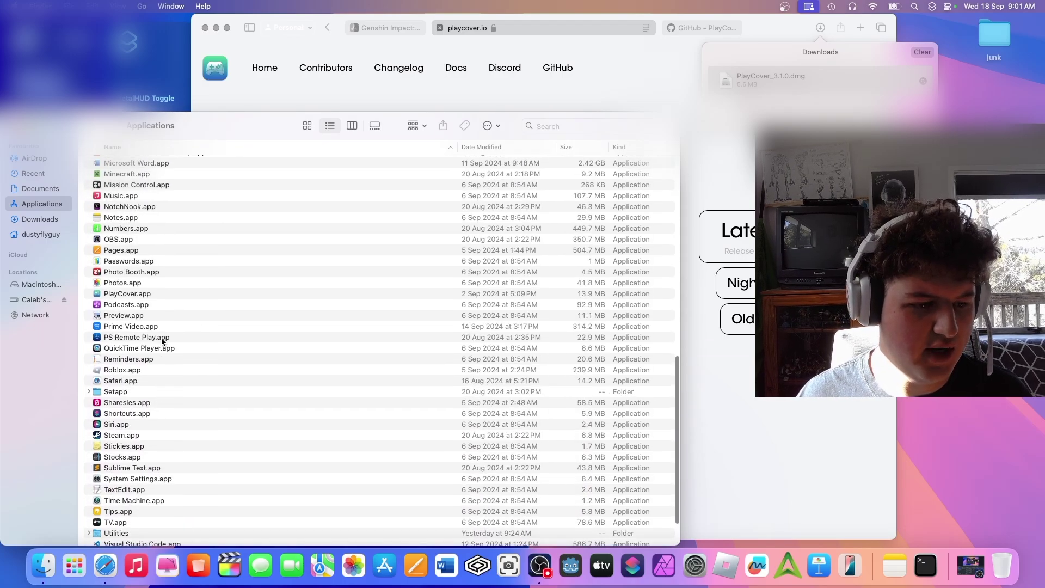
pyautogui.click(531, 124)
pyautogui.write('play')
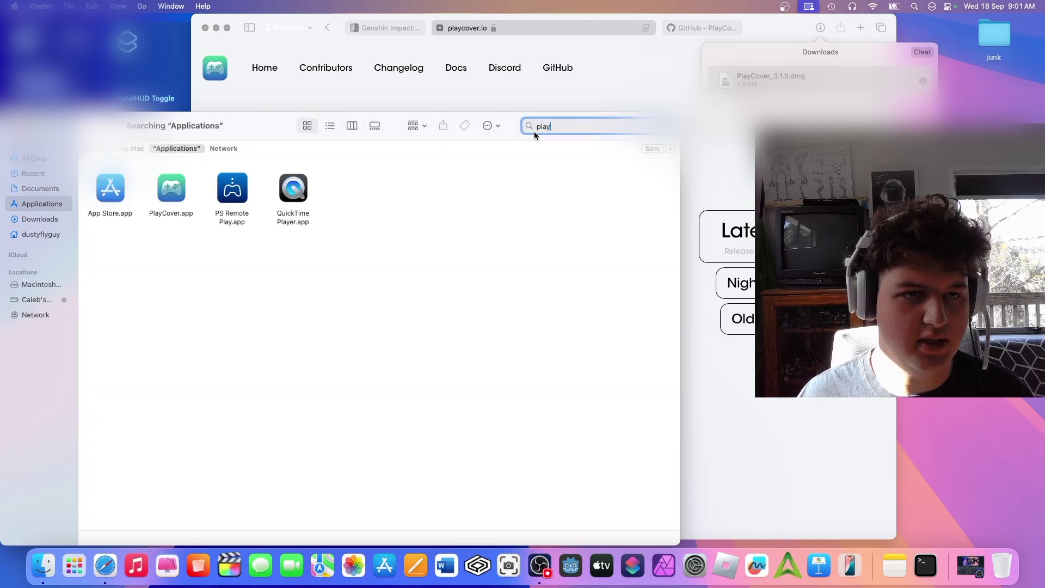
pyautogui.click(171, 190)
pyautogui.rightClick(168, 191)
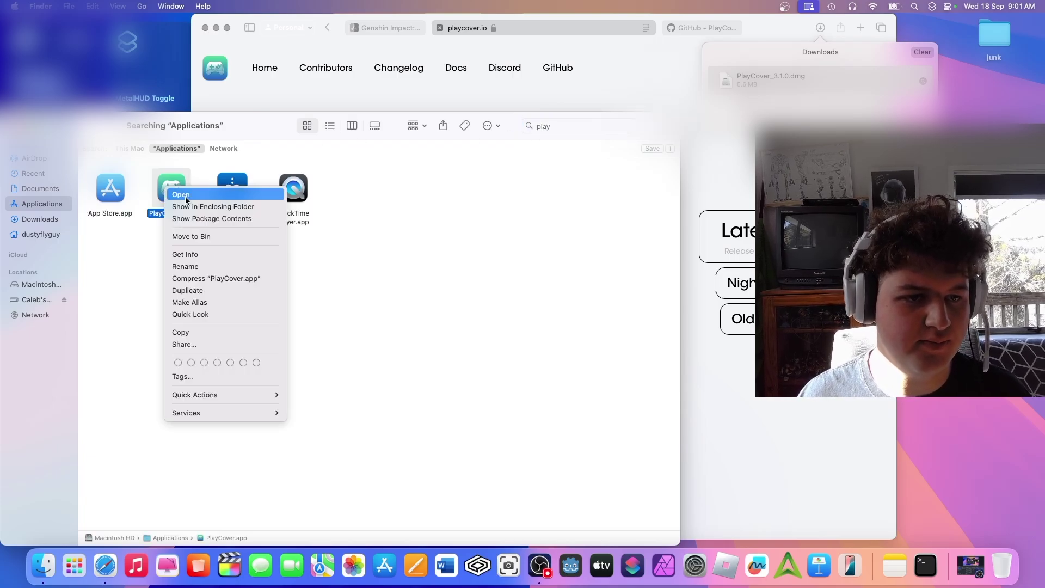
pyautogui.click(187, 197)
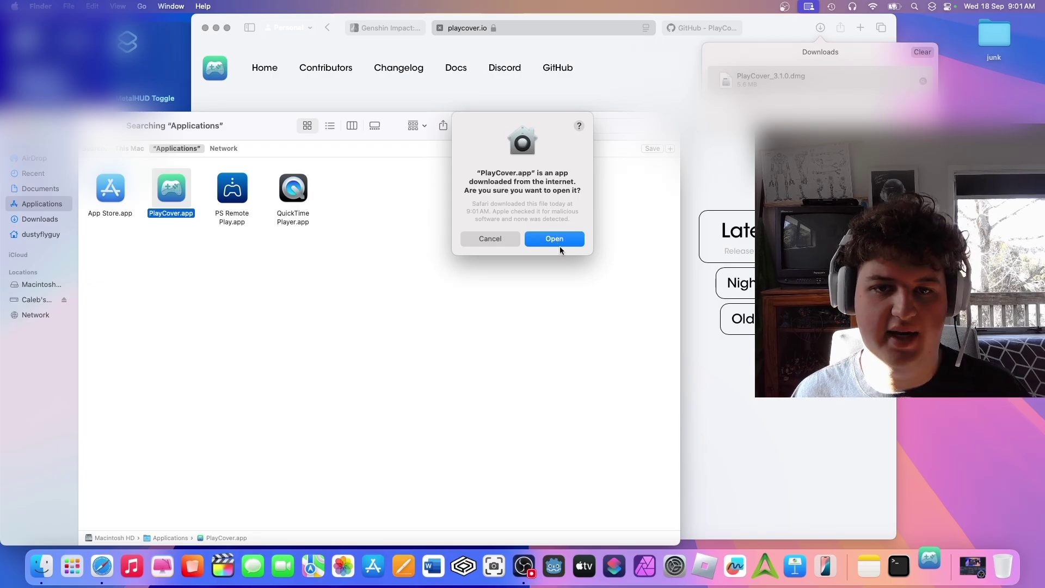
pyautogui.click(561, 239)
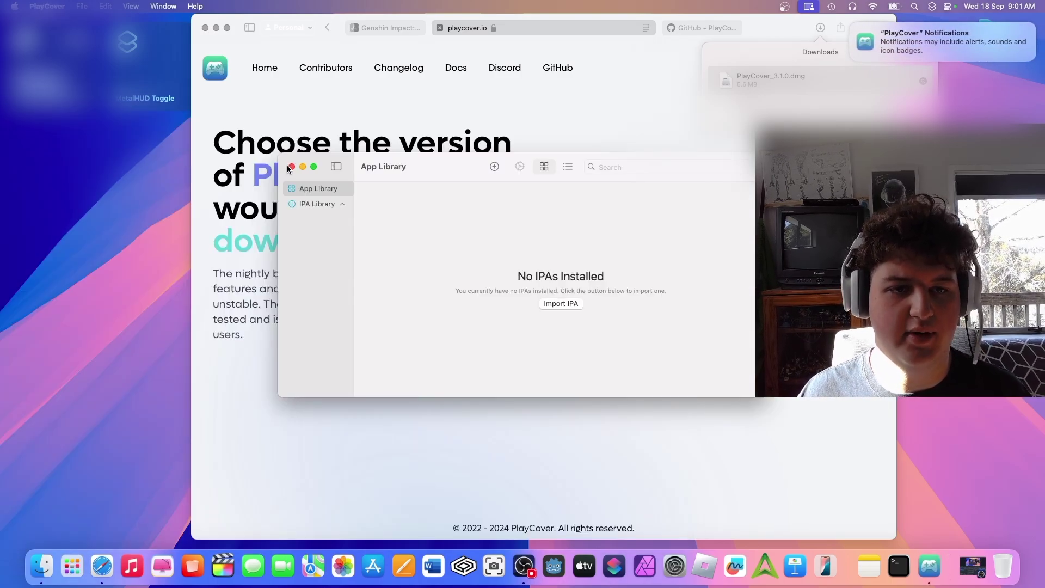
# - Minimise PlayCover, dismiss the ad on decrypt.day's Genshin Impact: Natlan Launch page in Safari and bring up the version 5.0.0 download links
pyautogui.click(303, 166)
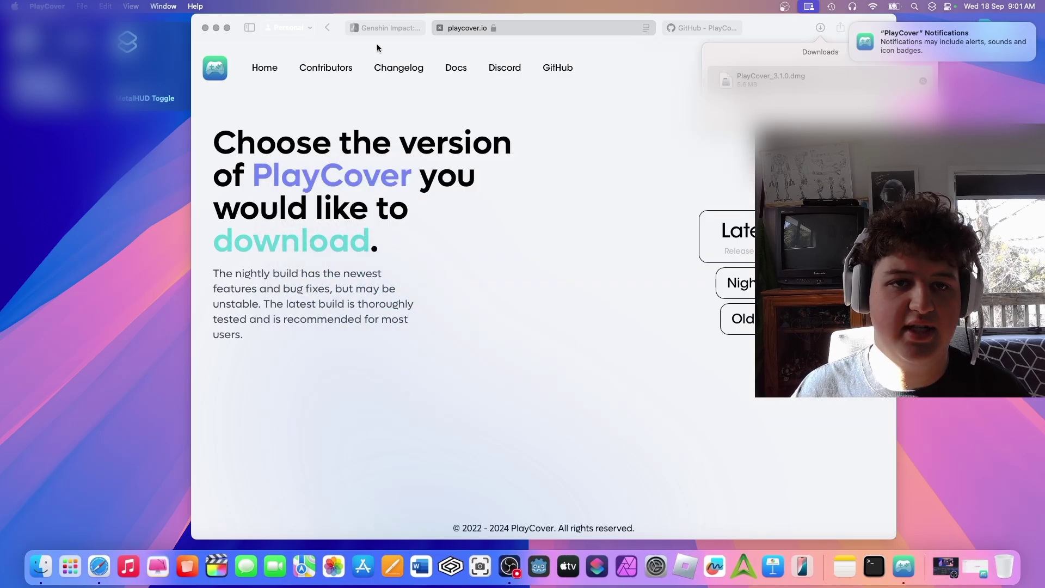
pyautogui.click(396, 28)
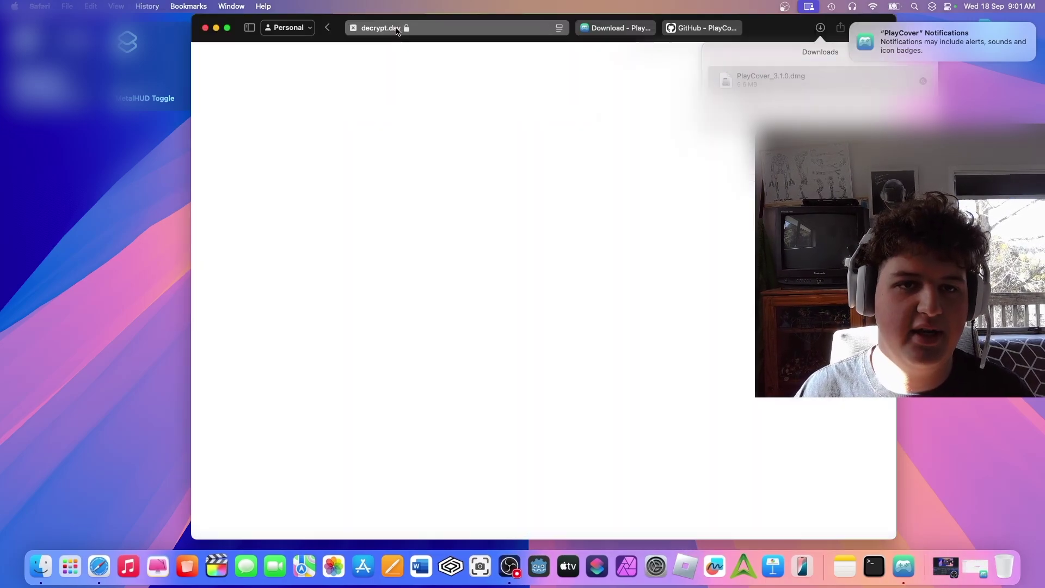
pyautogui.click(830, 115)
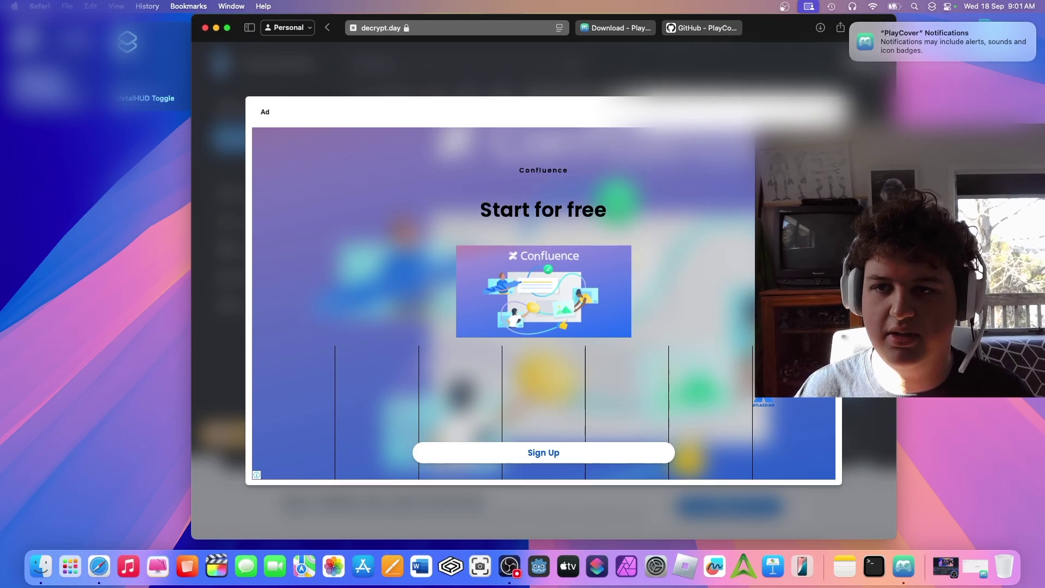
pyautogui.click(829, 115)
pyautogui.scroll(-3, 567, 222)
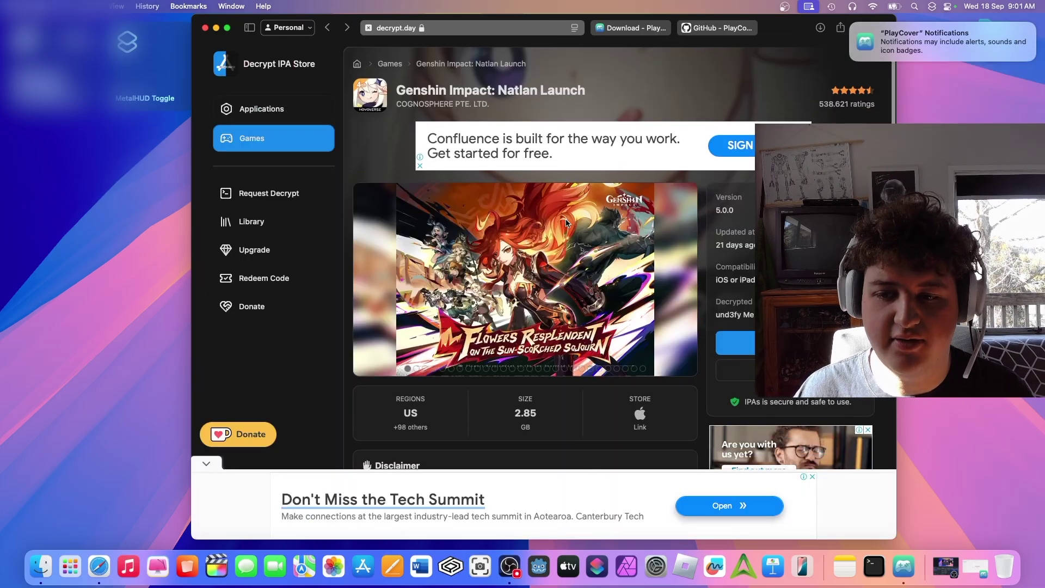
pyautogui.scroll(3, 567, 222)
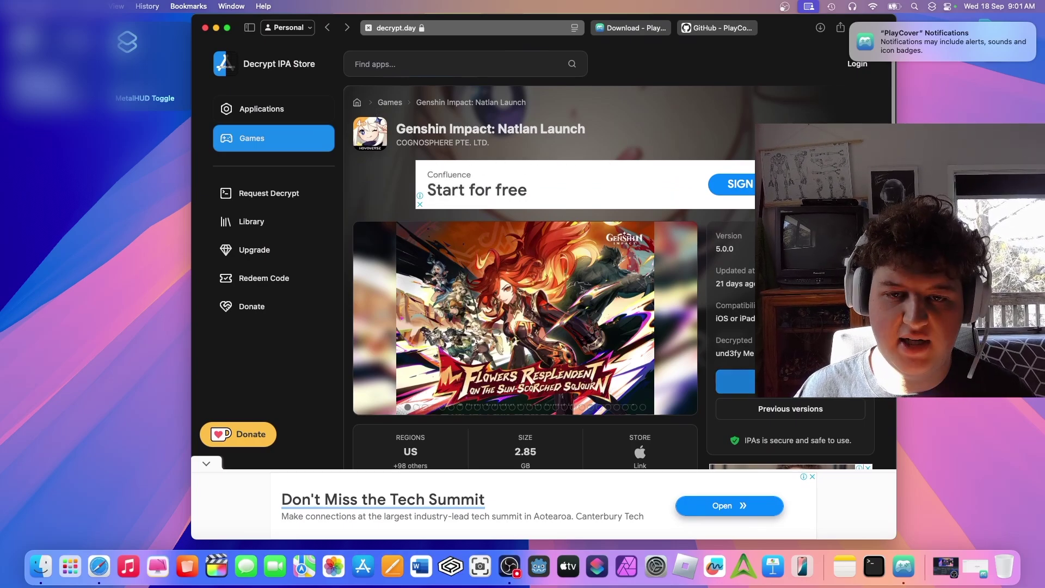
pyautogui.scroll(-3, 658, 348)
pyautogui.click(724, 305)
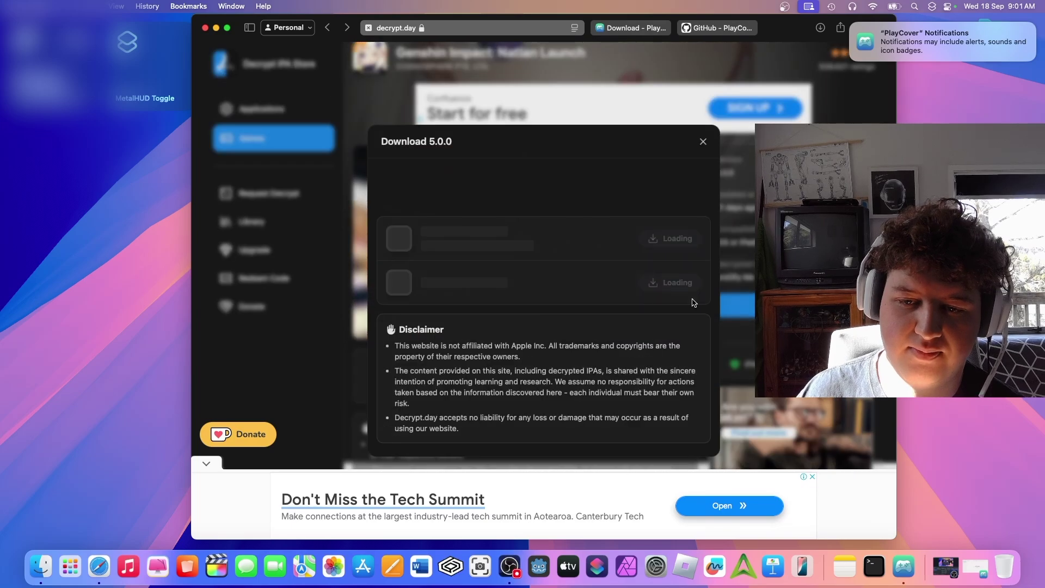
# - Review the available download links and log in to decrypt.day with a Discord account from Download #2
pyautogui.scroll(-2, 561, 269)
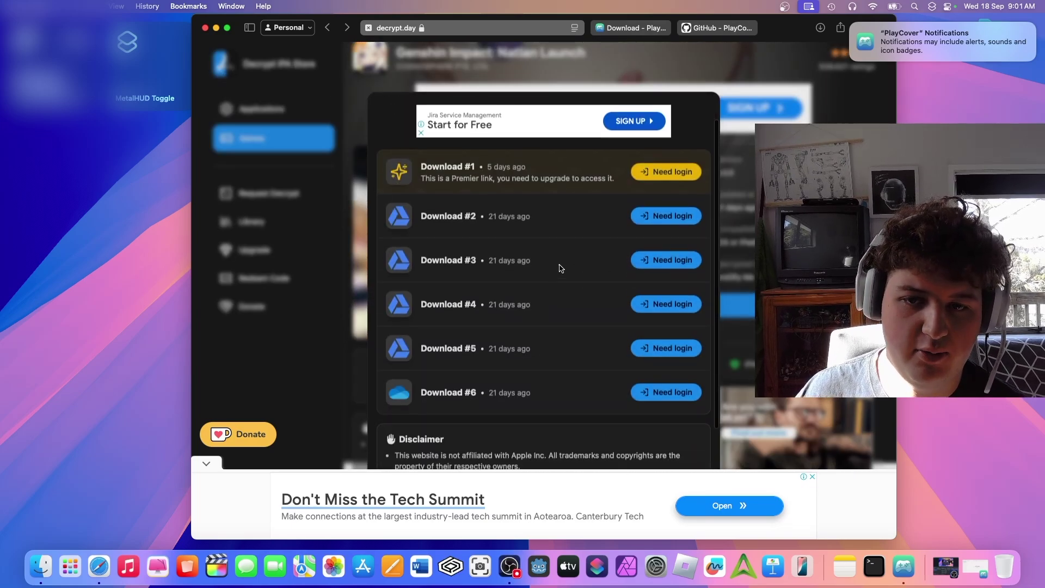
pyautogui.scroll(-3, 626, 221)
pyautogui.scroll(1, 655, 188)
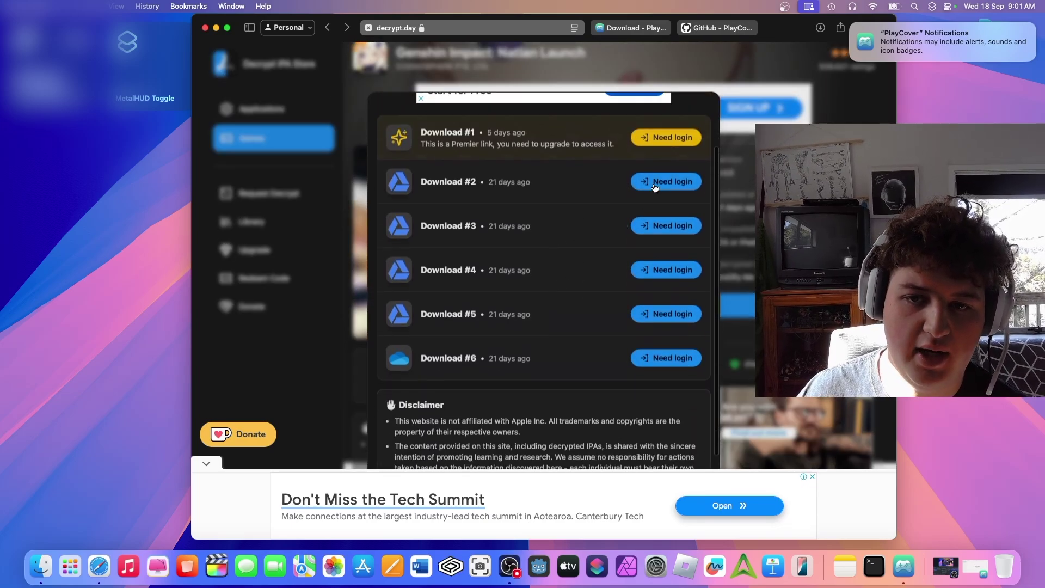
pyautogui.click(655, 188)
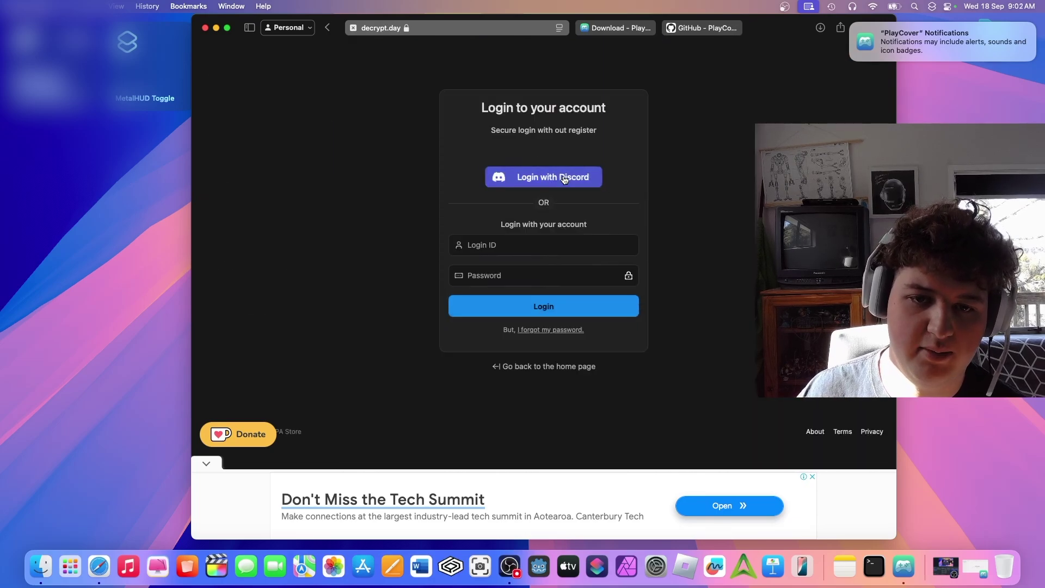
pyautogui.click(565, 180)
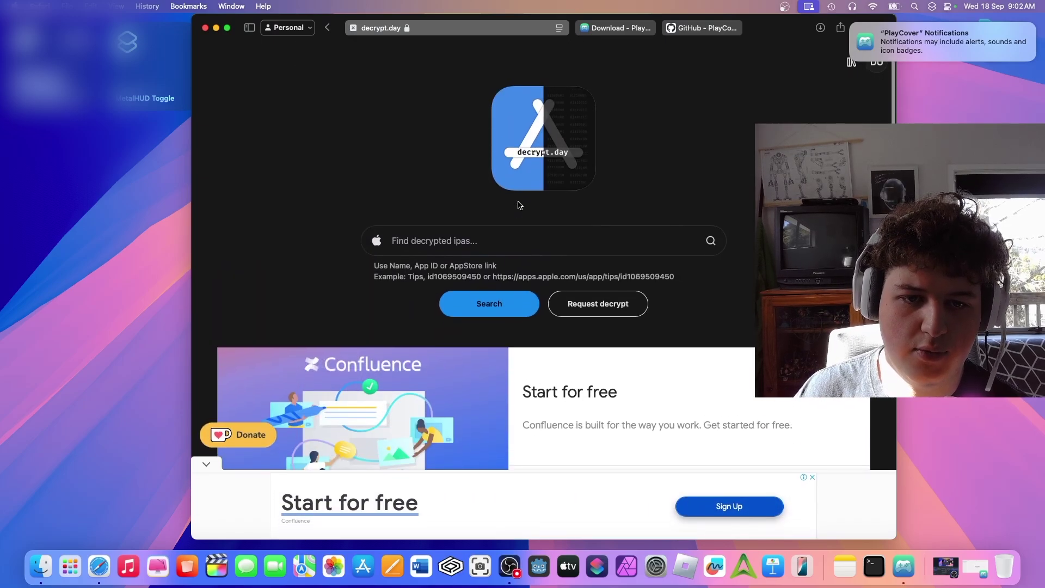
# - Return to the Genshin Impact page, choose Download #2 for version 5.0.0, get its download link and open the file in Google Drive
pyautogui.click(328, 28)
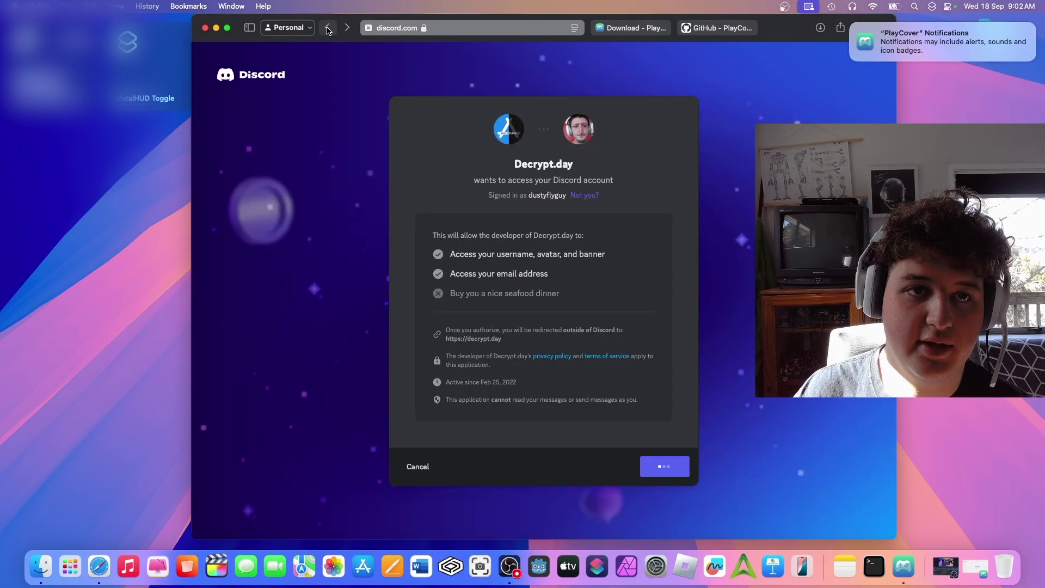
pyautogui.click(328, 28)
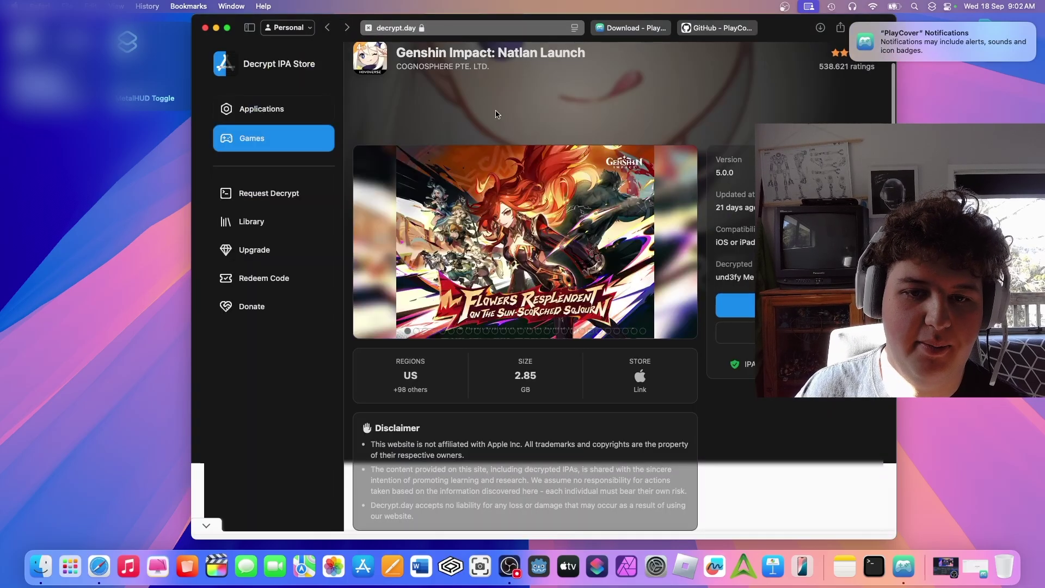
pyautogui.click(735, 305)
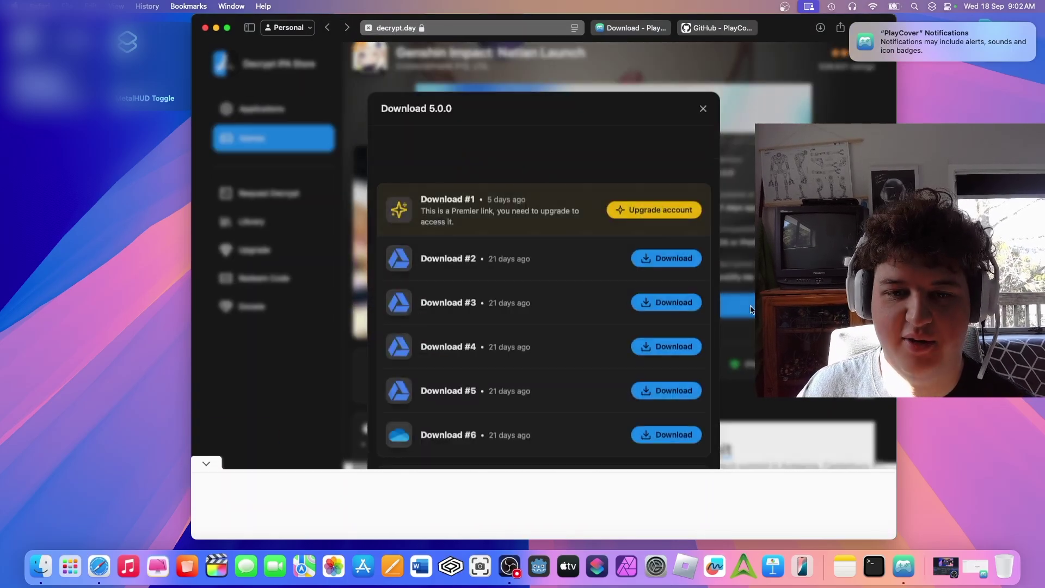
pyautogui.click(671, 257)
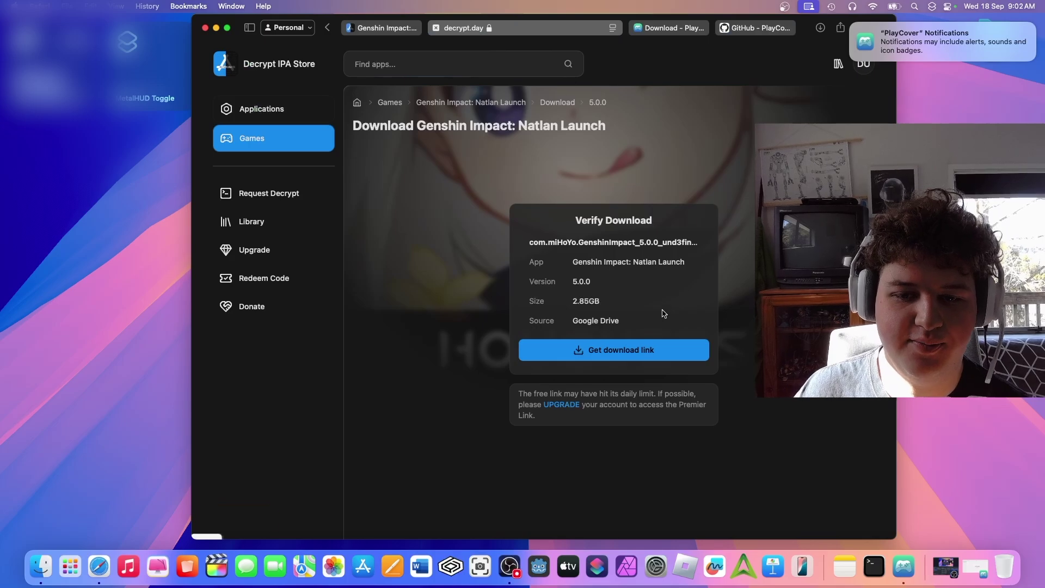
pyautogui.click(640, 349)
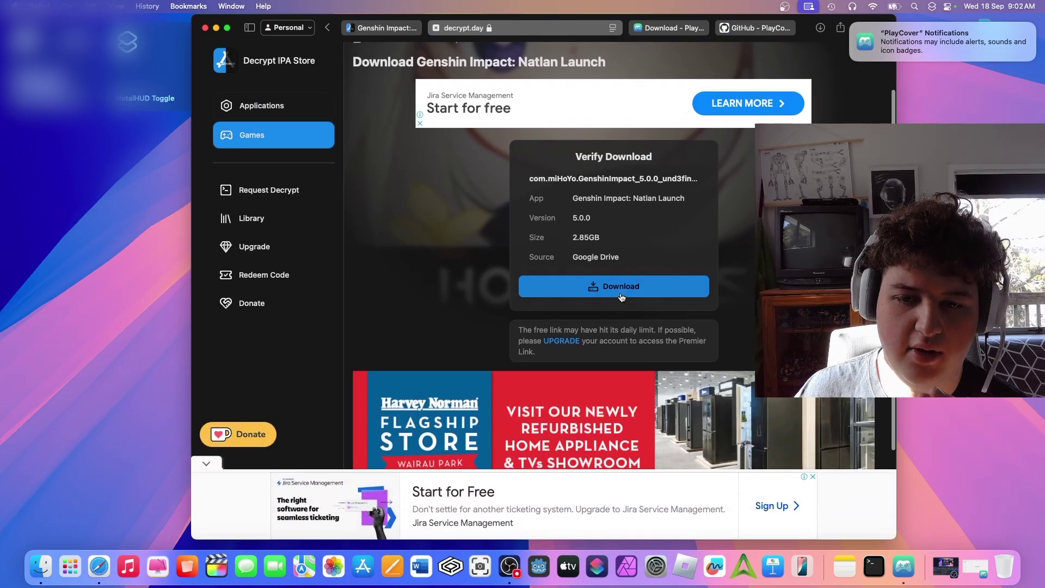
pyautogui.click(621, 288)
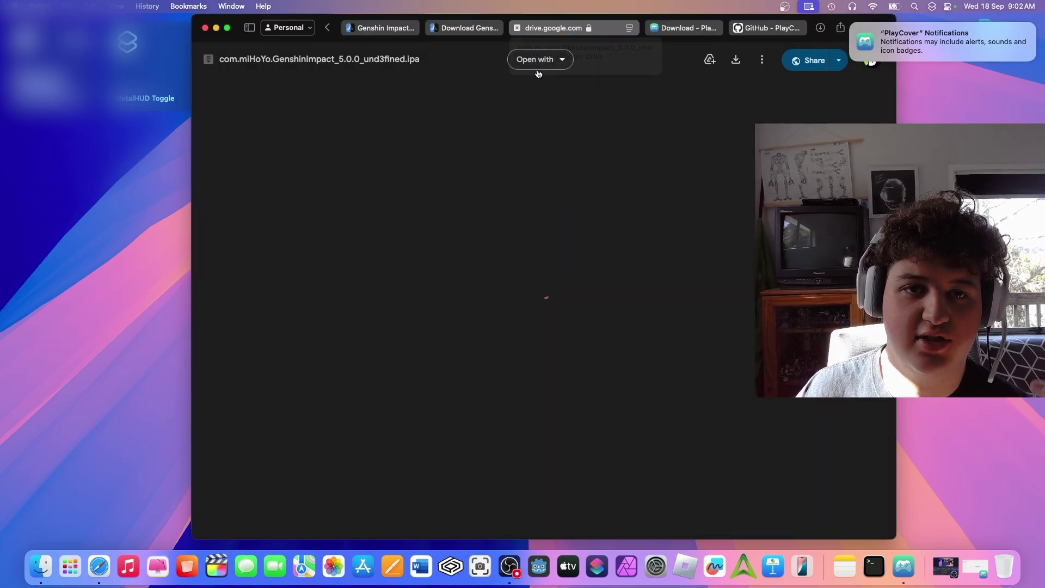
# - Download com.miHoYo.GenshinImpact_5.0.0_und3fined.ipa from Google Drive without a virus scan, dismissing the PlayCover notification request
pyautogui.click(736, 59)
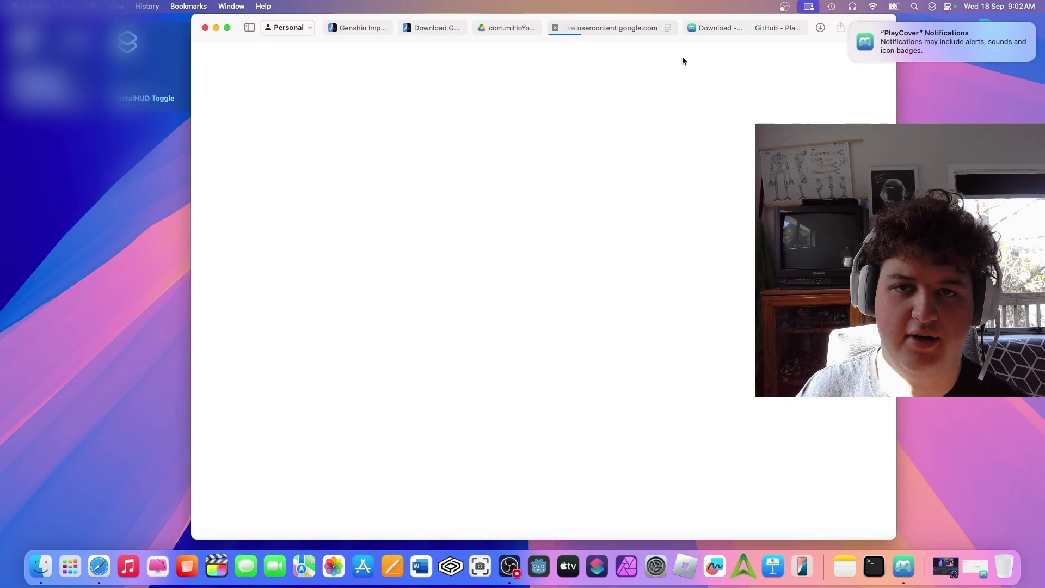
pyautogui.click(851, 24)
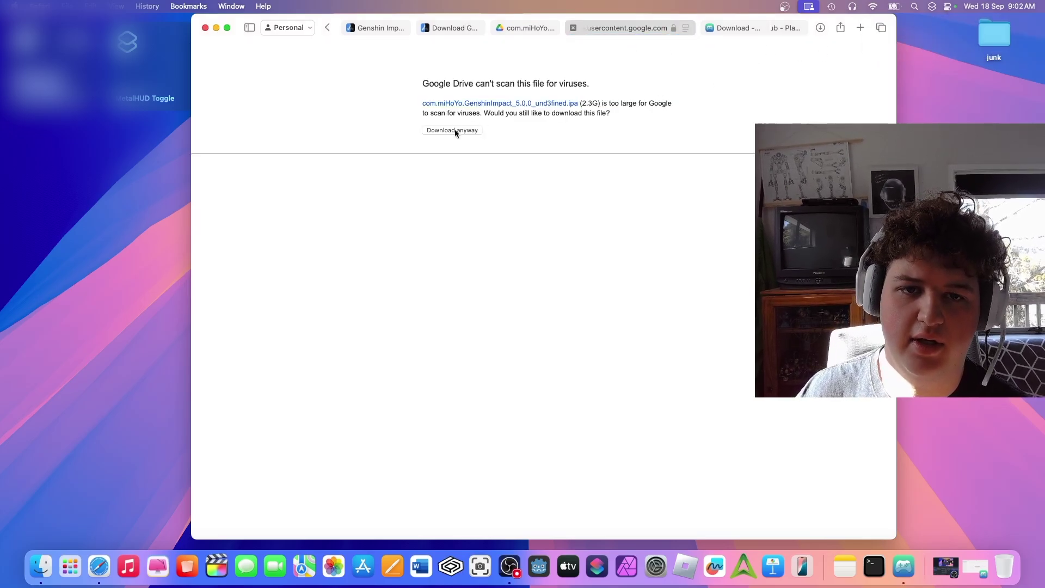
pyautogui.click(459, 131)
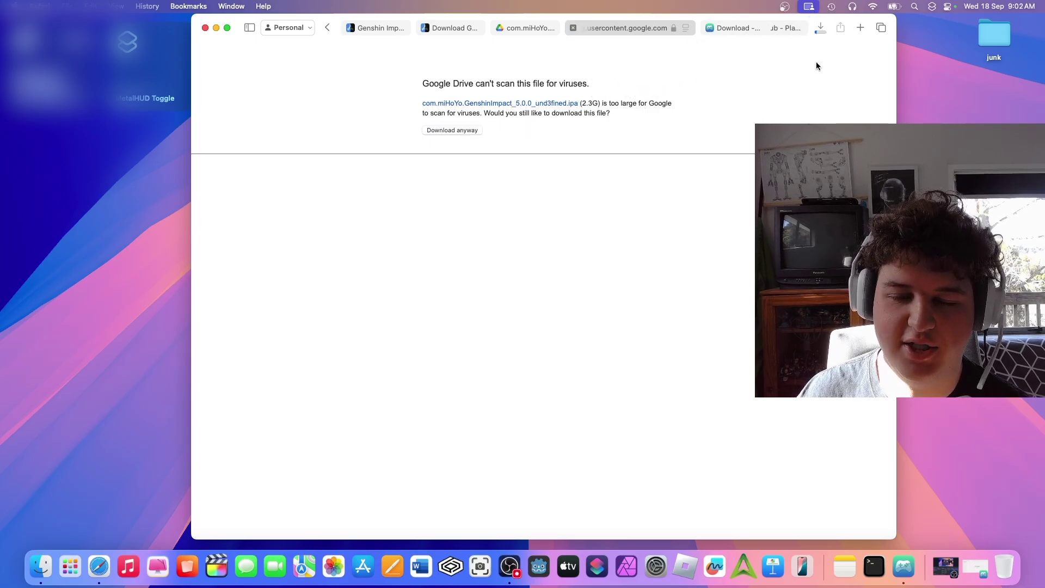
# - Close the Google Drive download tabs and download all keymaps from PlayCover's keymaps repository on GitHub
pyautogui.click(573, 27)
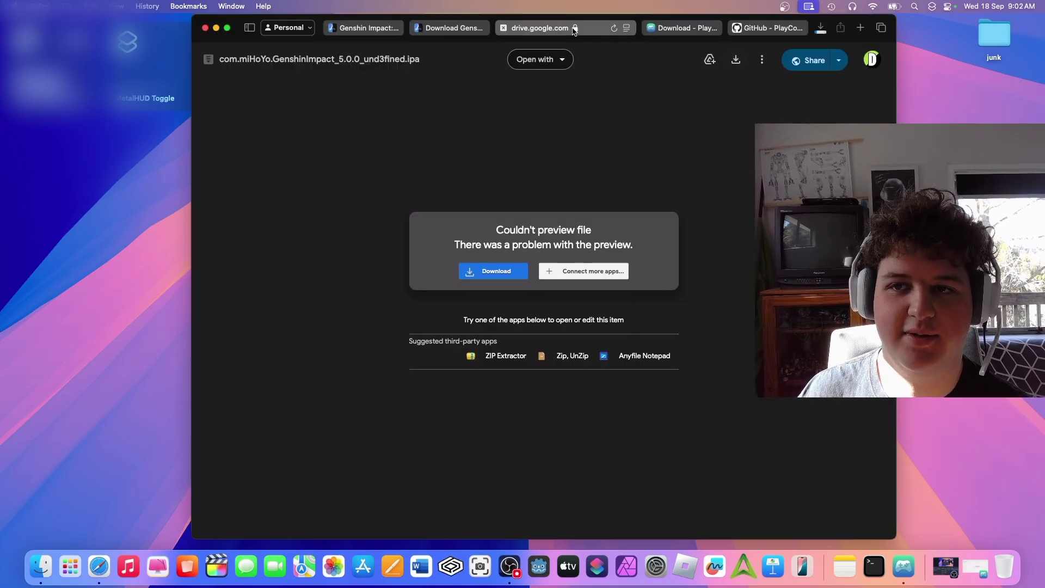
pyautogui.click(503, 27)
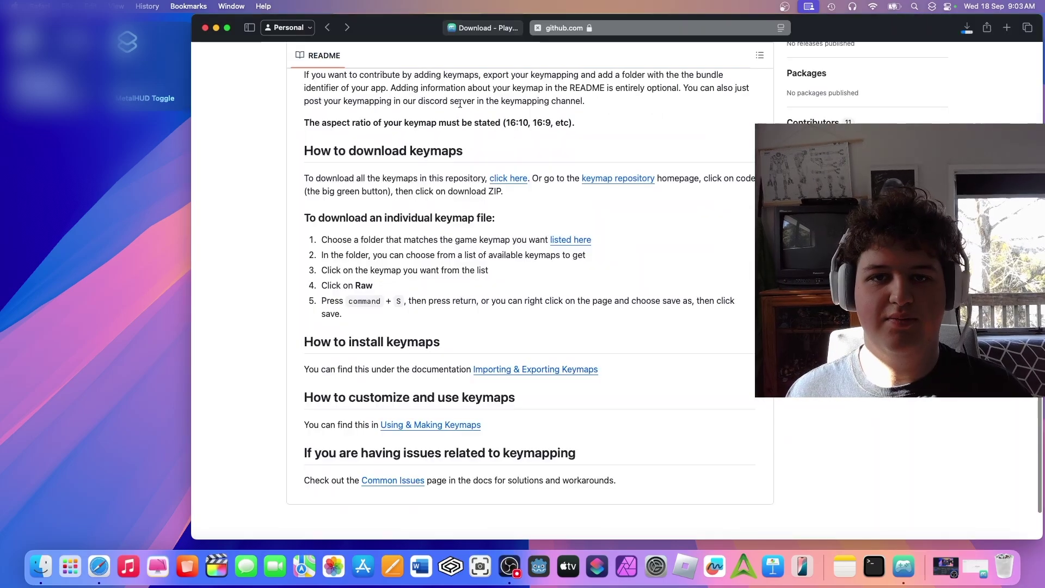
pyautogui.scroll(10, 463, 217)
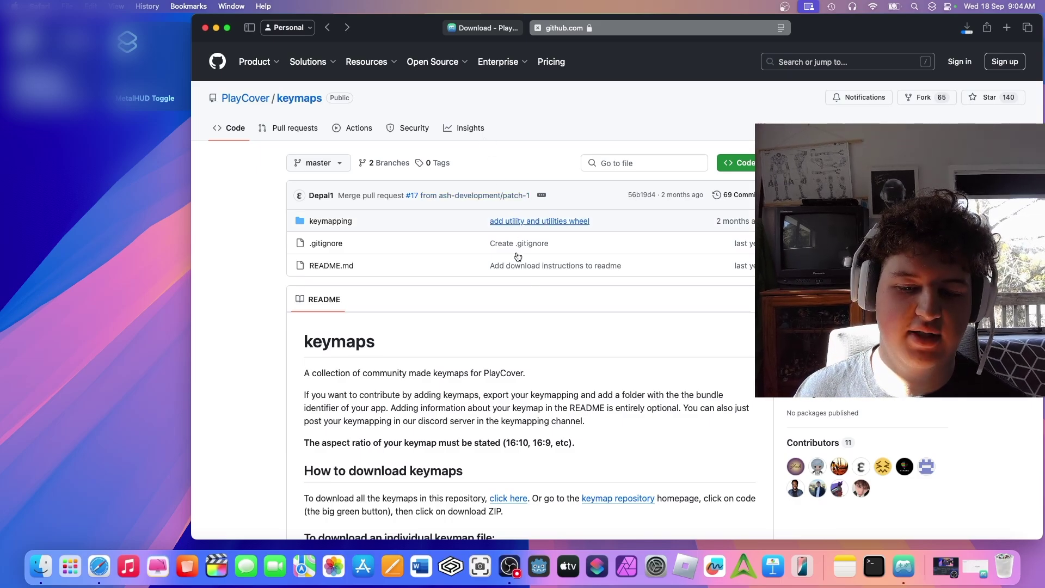
pyautogui.scroll(-3, 527, 279)
pyautogui.scroll(-4, 528, 279)
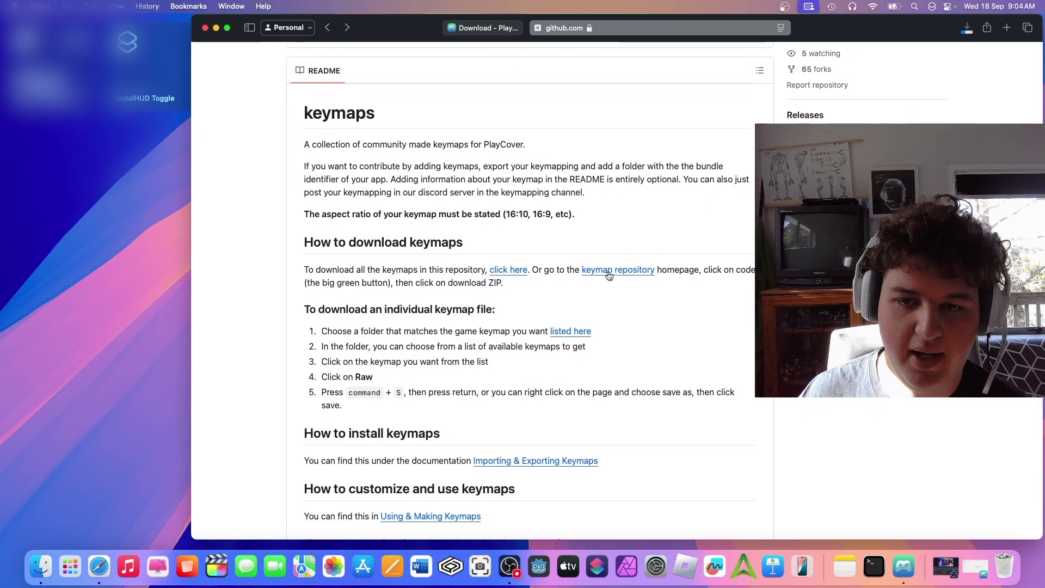
pyautogui.click(510, 270)
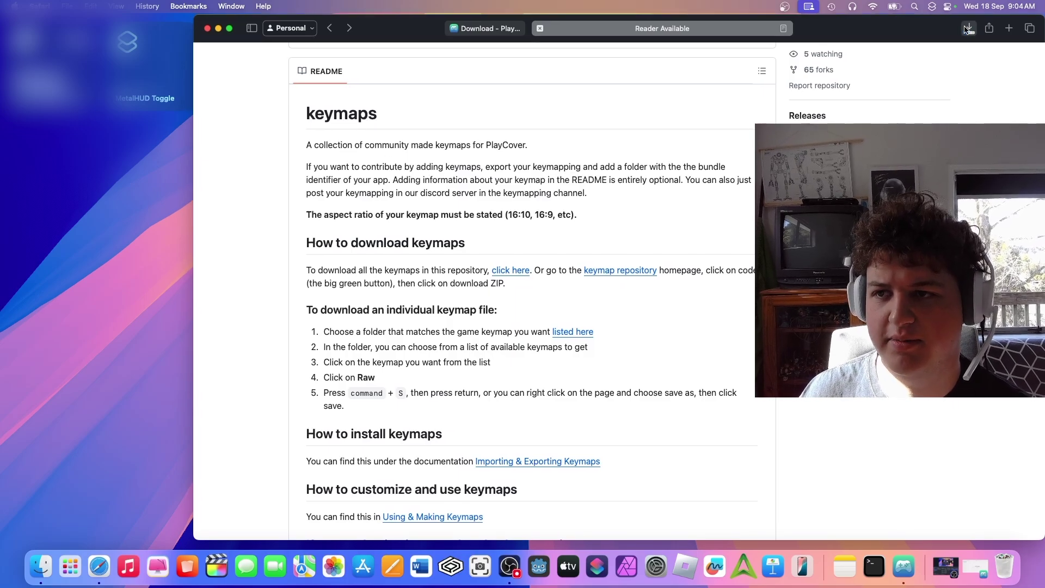
# - Open the downloaded keymaps-master folder, check its Genshin Impact playmaps and place the com.miHoYo.GenshinImpact folder on the desktop
pyautogui.click(967, 30)
pyautogui.doubleClick(781, 111)
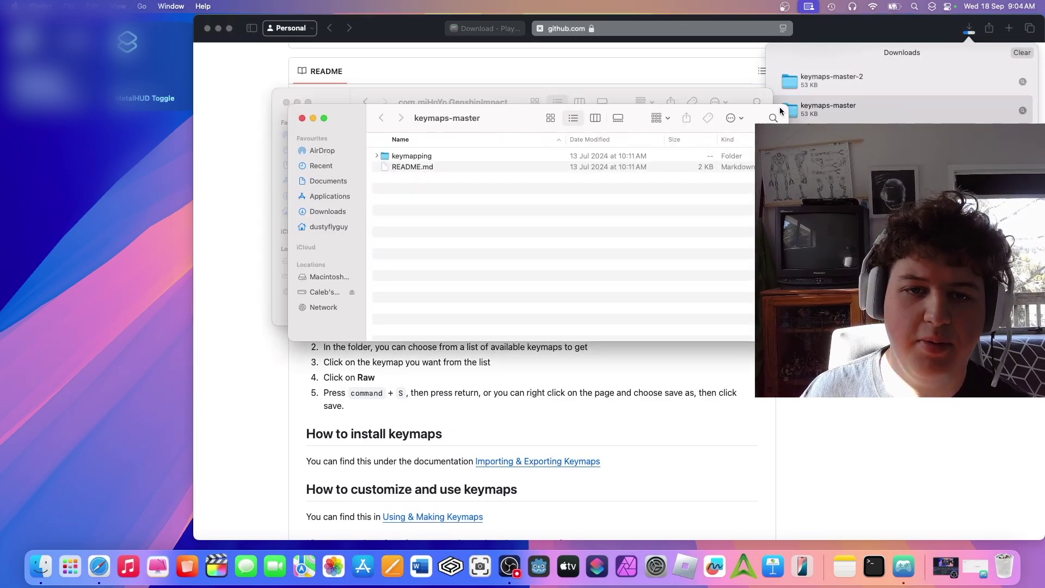
pyautogui.doubleClick(409, 157)
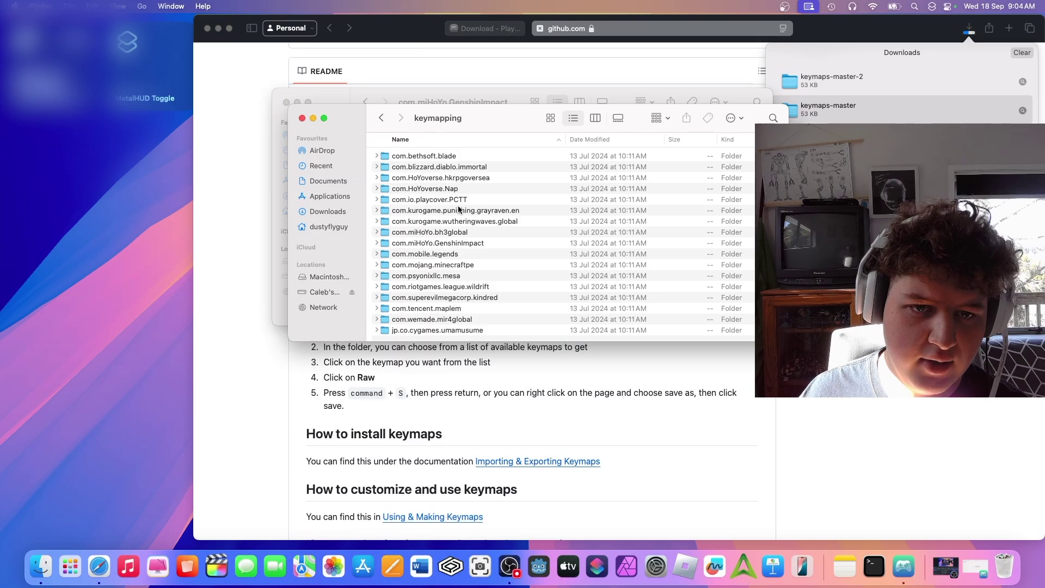
pyautogui.doubleClick(463, 243)
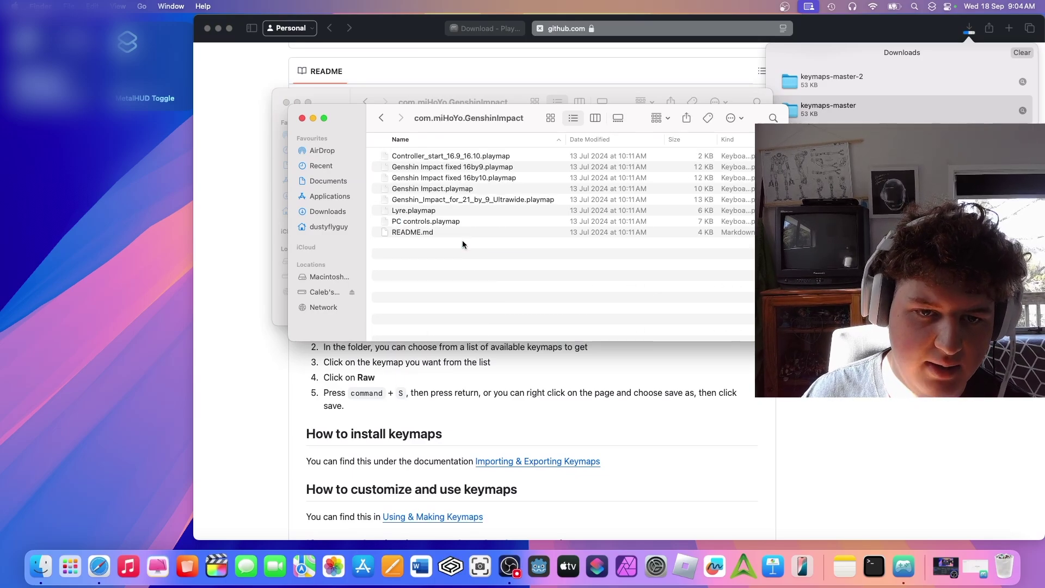
pyautogui.click(382, 118)
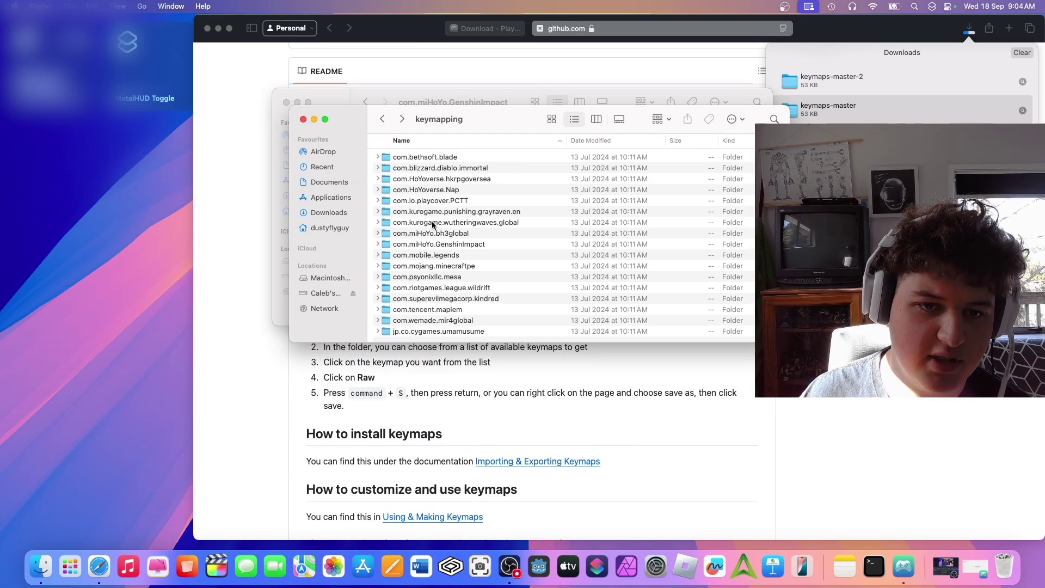
pyautogui.moveTo(440, 248); pyautogui.dragTo(89, 174)
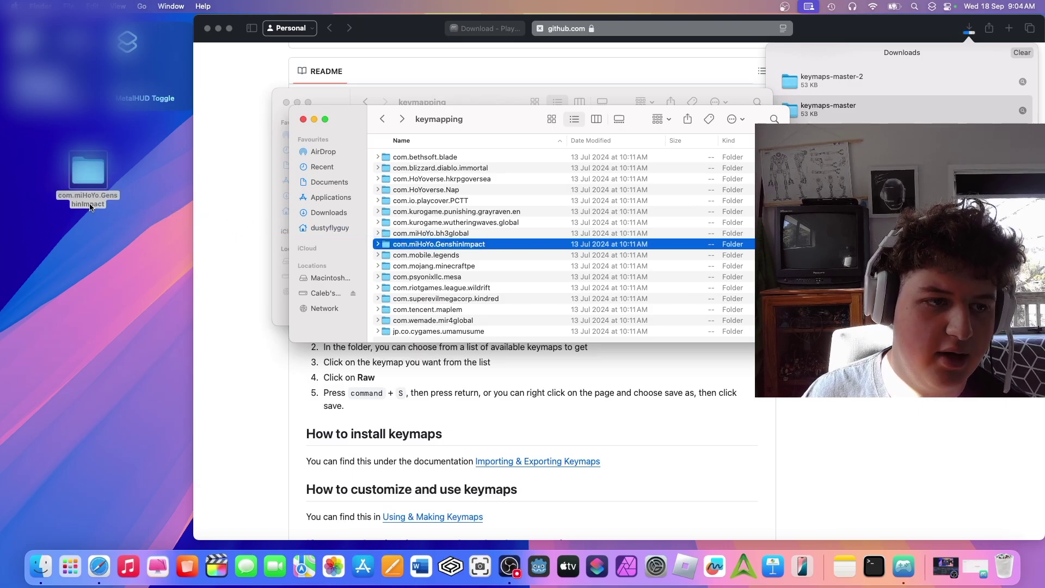
# - Move keymaps-master and keymaps-master-2 from Downloads to the Bin, and open the com.miHoYo.GenshinImpact folder on the desktop
pyautogui.click(329, 213)
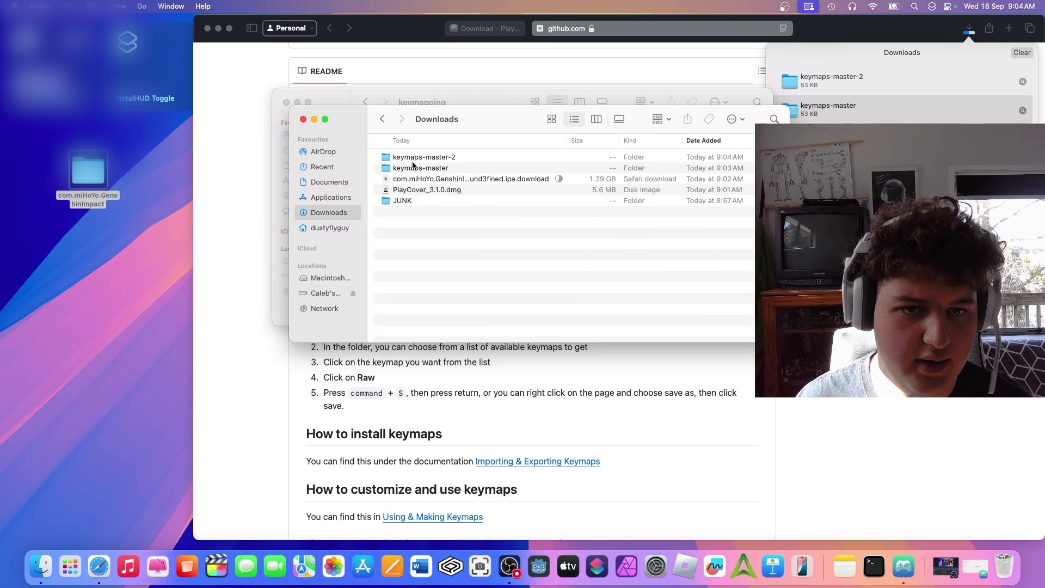
pyautogui.click(414, 167)
pyautogui.keyDown('shift'); pyautogui.click(415, 157); pyautogui.keyUp('shift')
pyautogui.rightClick(415, 157)
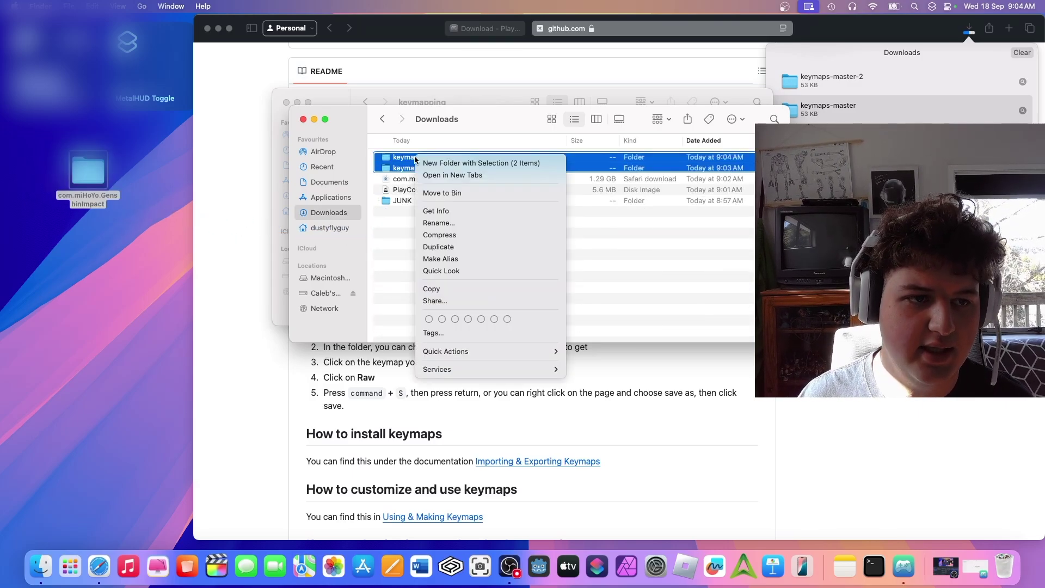
pyautogui.click(428, 191)
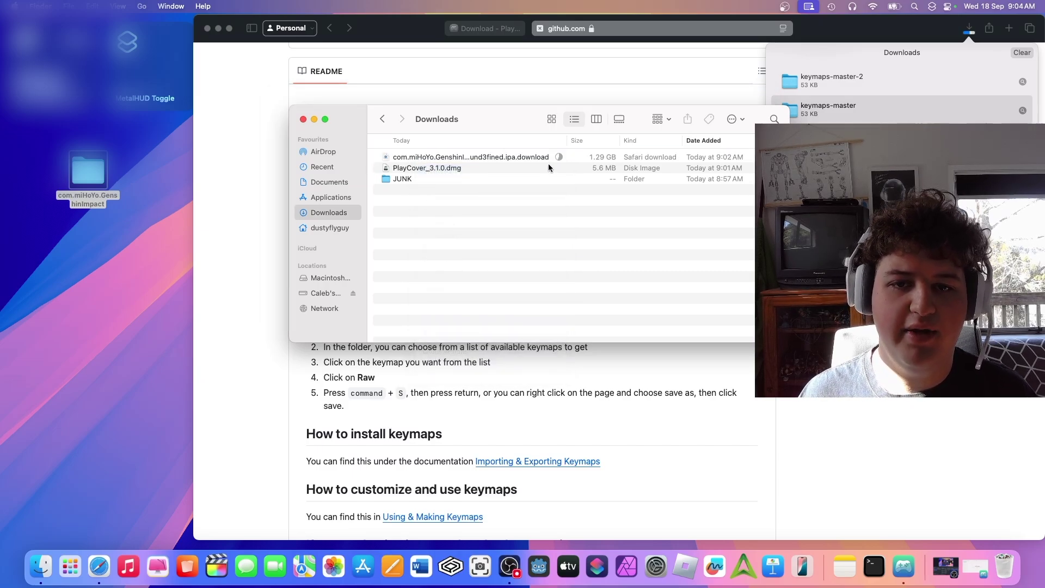
pyautogui.doubleClick(96, 176)
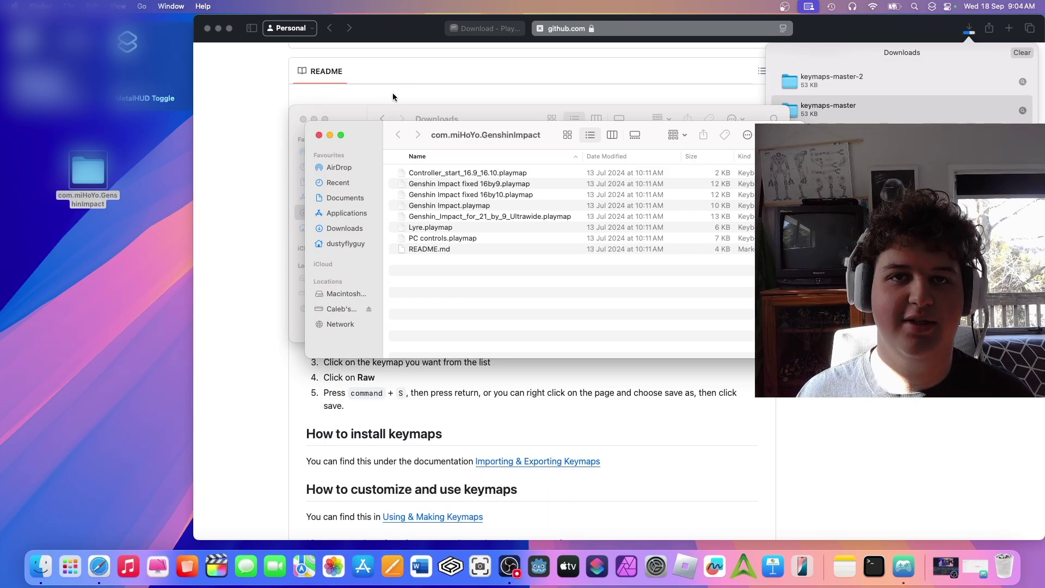
# - Check Safari's downloads list for the Genshin Impact 5.0.0 IPA and dismiss the list
pyautogui.click(509, 566)
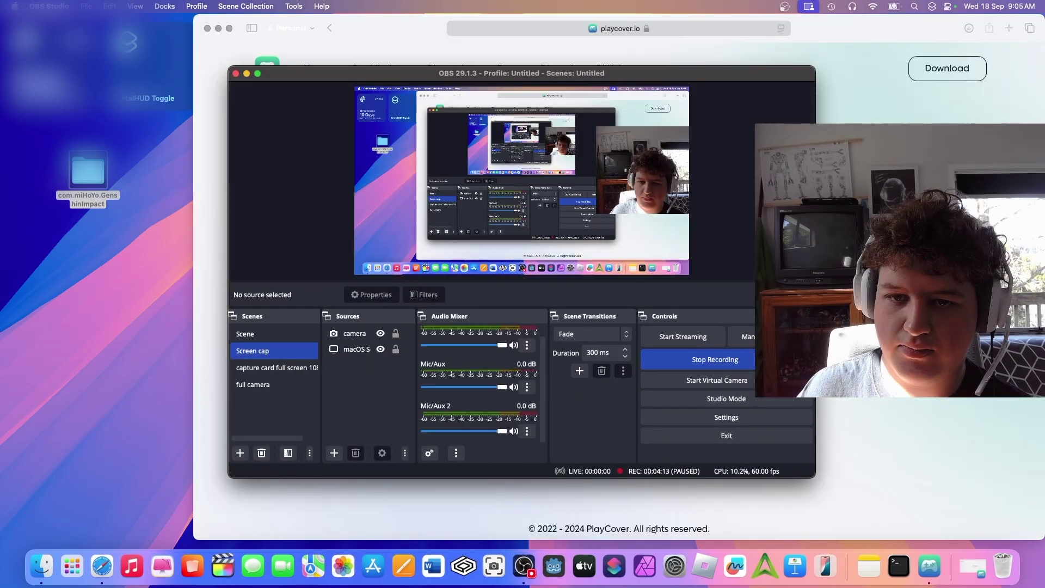
pyautogui.click(973, 35)
pyautogui.click(970, 29)
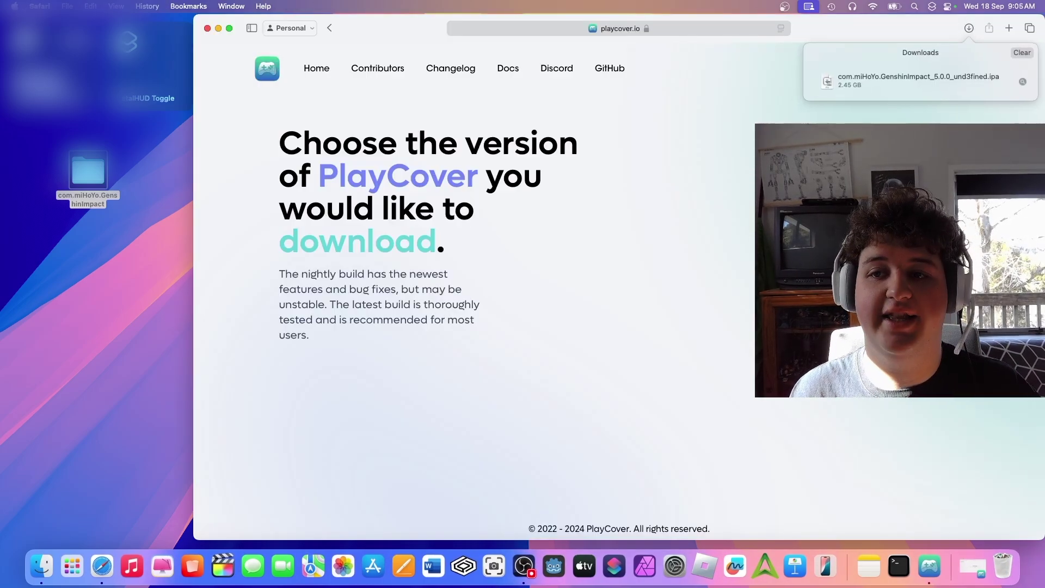
pyautogui.click(623, 222)
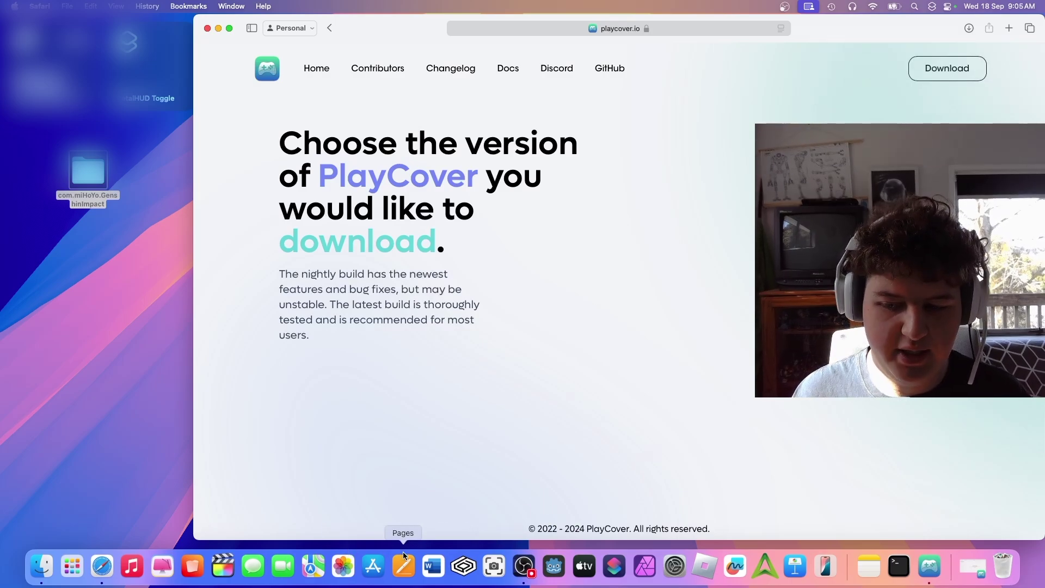
# - Switch to PlayCover, reposition its Dock icon, import the Genshin Impact IPA from Downloads and minimise OBS
pyautogui.click(930, 567)
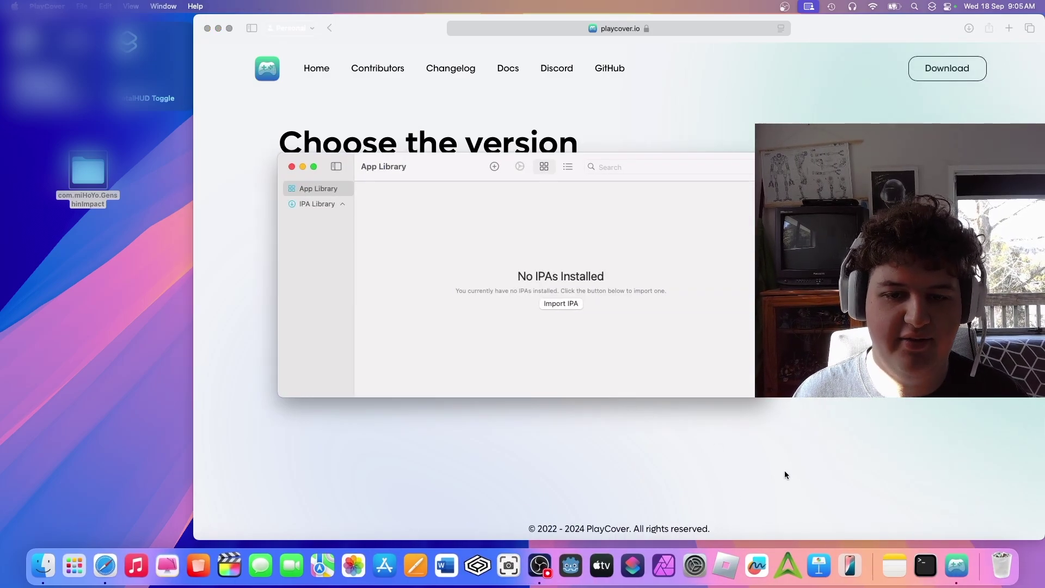
pyautogui.moveTo(955, 566); pyautogui.dragTo(695, 569)
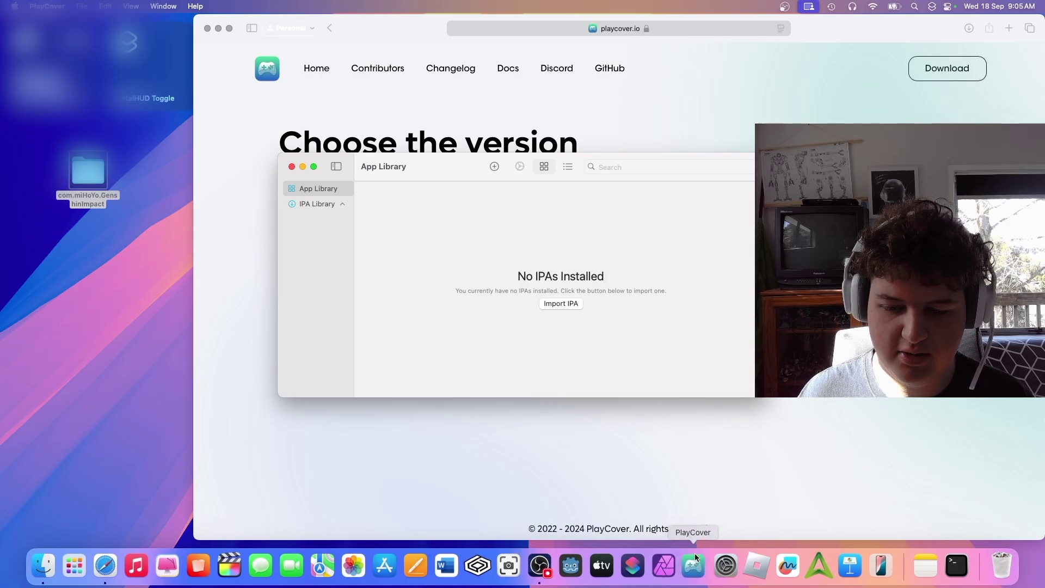
pyautogui.click(561, 304)
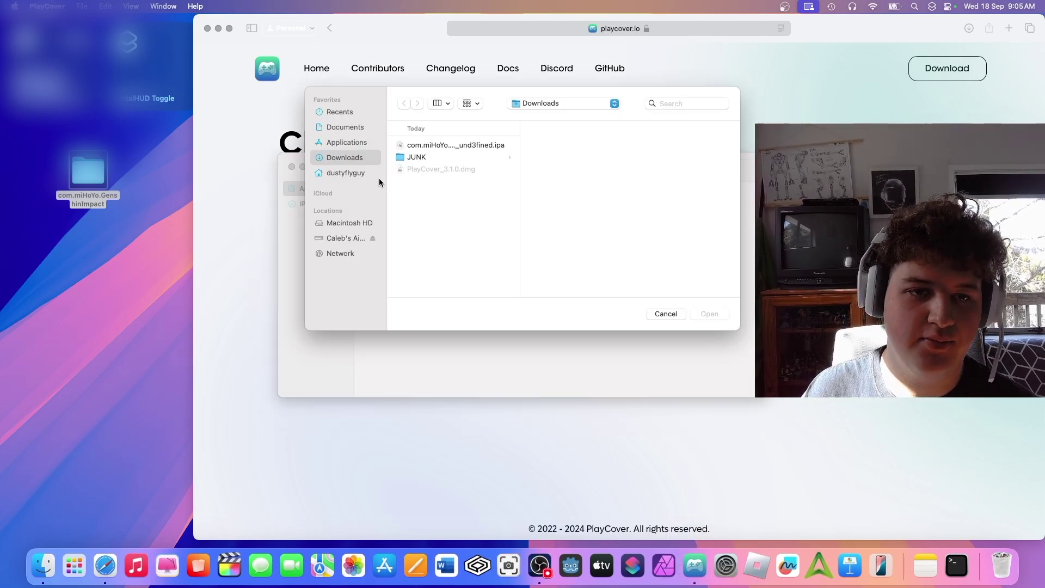
pyautogui.click(485, 145)
pyautogui.click(708, 314)
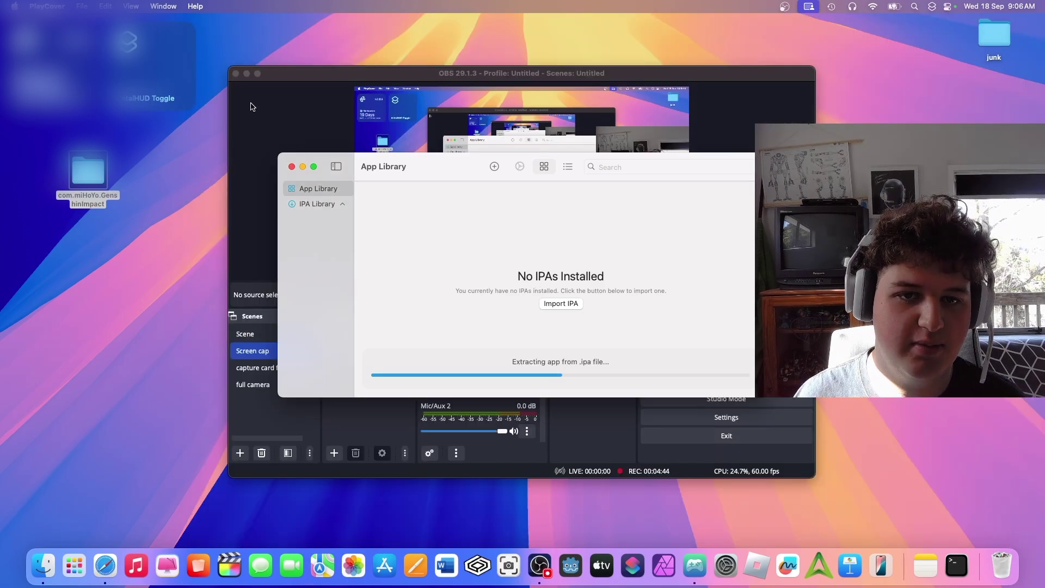
pyautogui.click(247, 73)
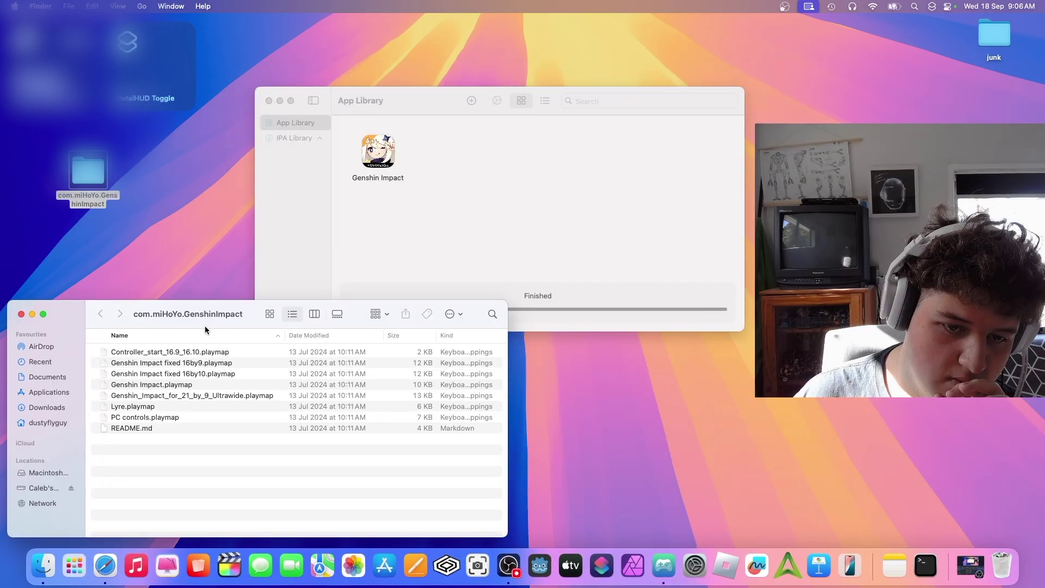
# - Open Genshin Impact's settings and review the graphics options, keeping the iPad Pro (12.9-inch) (5th gen) M1 device and Auto (Based on Display) resolution
pyautogui.click(405, 187)
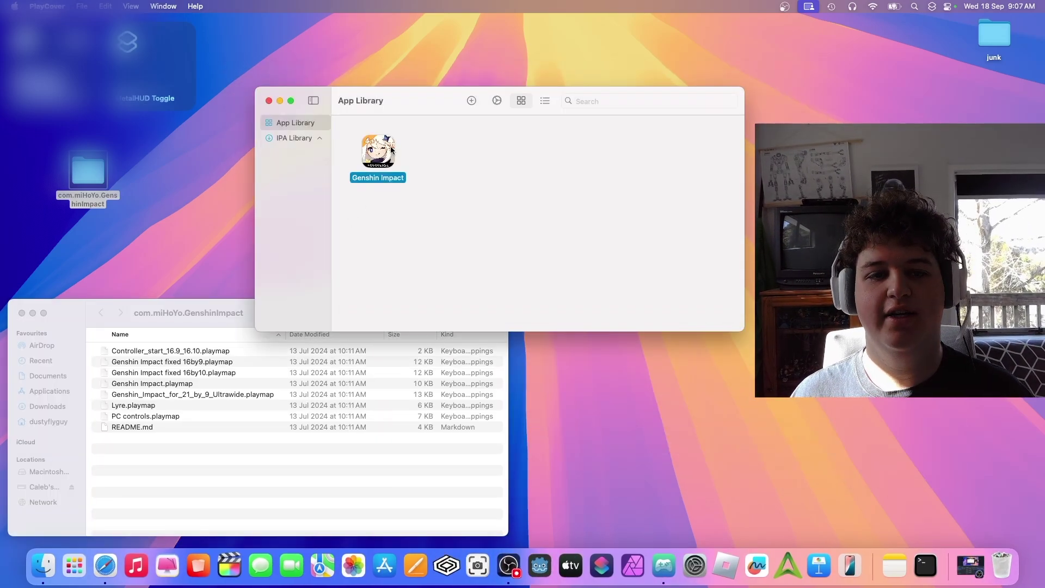
pyautogui.rightClick(387, 150)
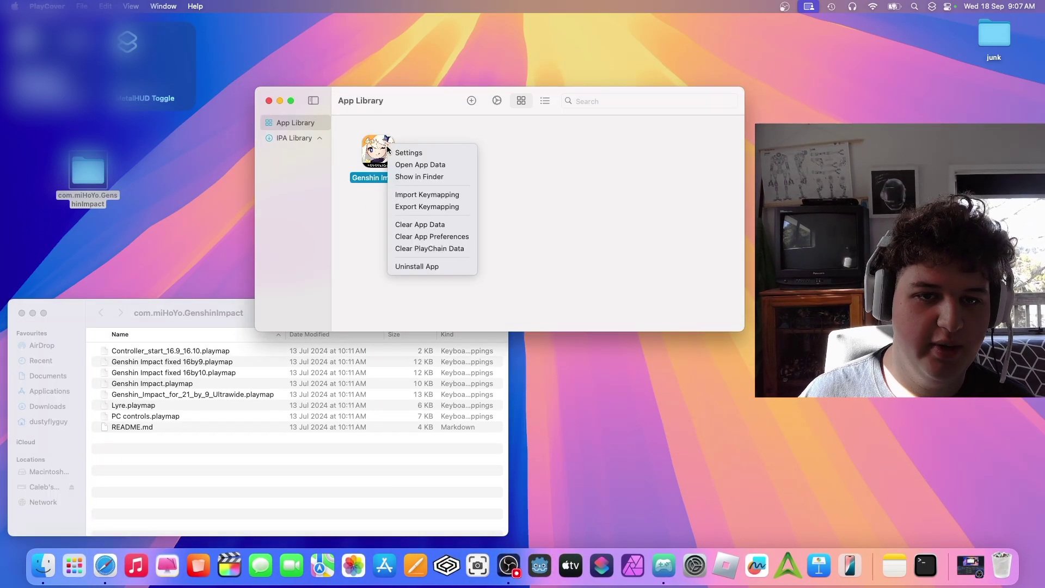
pyautogui.click(419, 160)
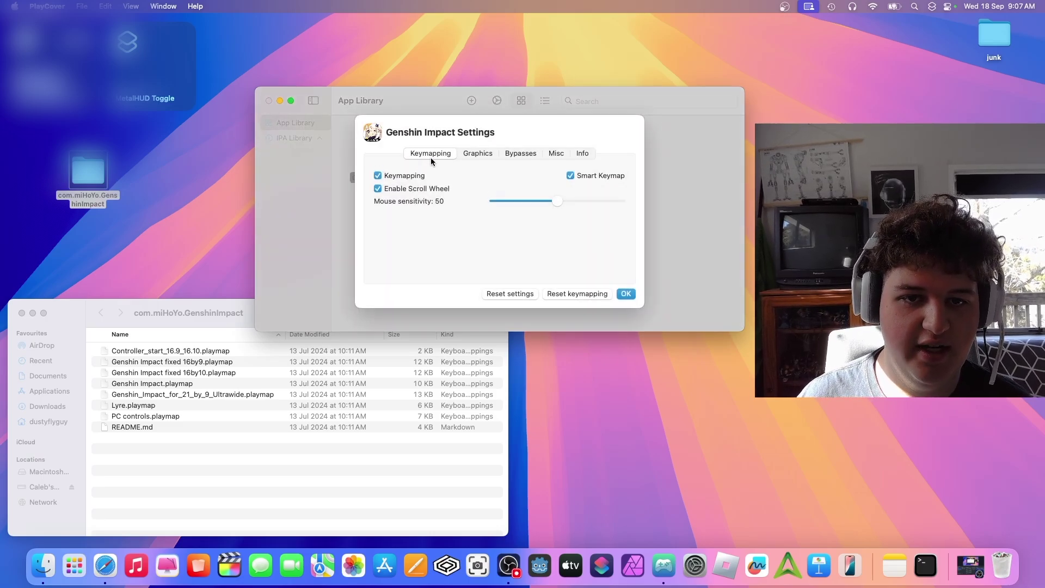
pyautogui.click(476, 154)
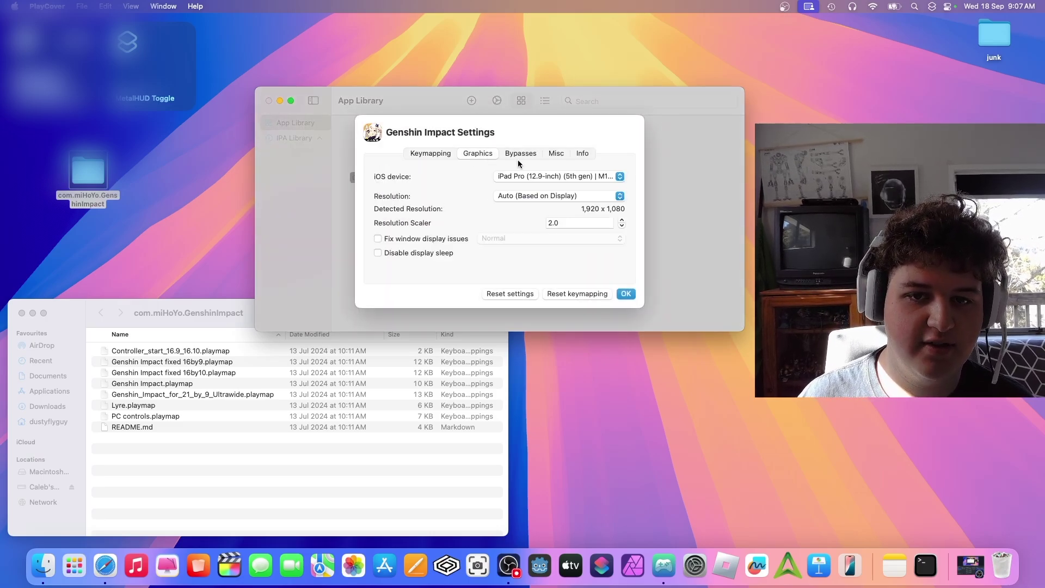
pyautogui.click(536, 176)
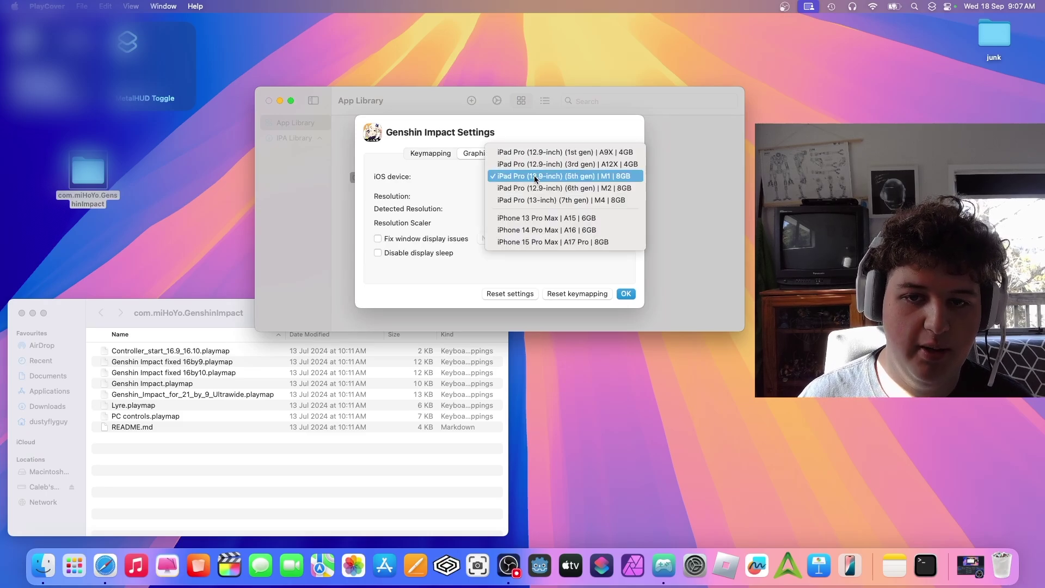
pyautogui.click(536, 176)
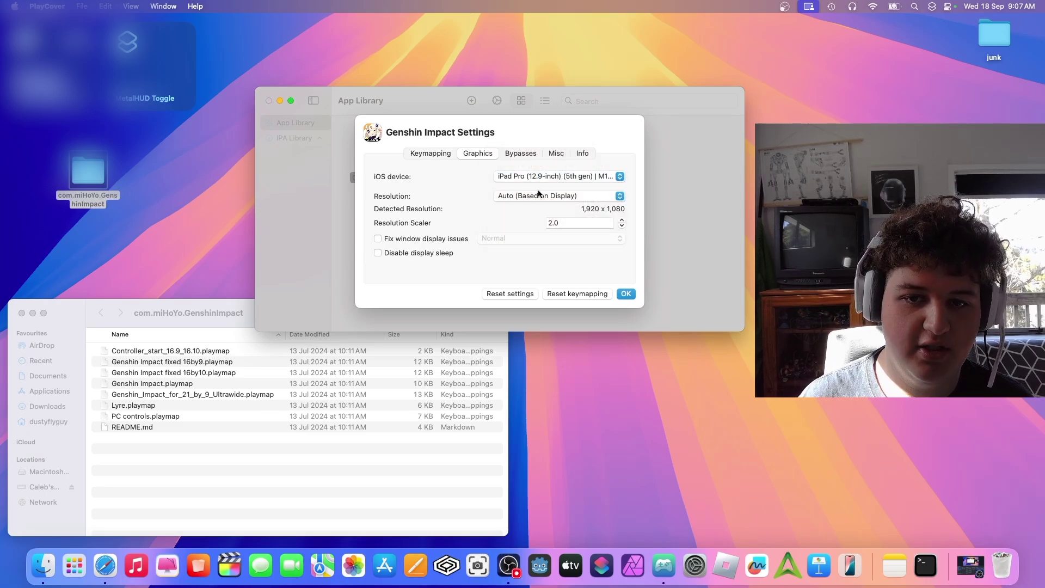
pyautogui.click(539, 195)
pyautogui.click(538, 196)
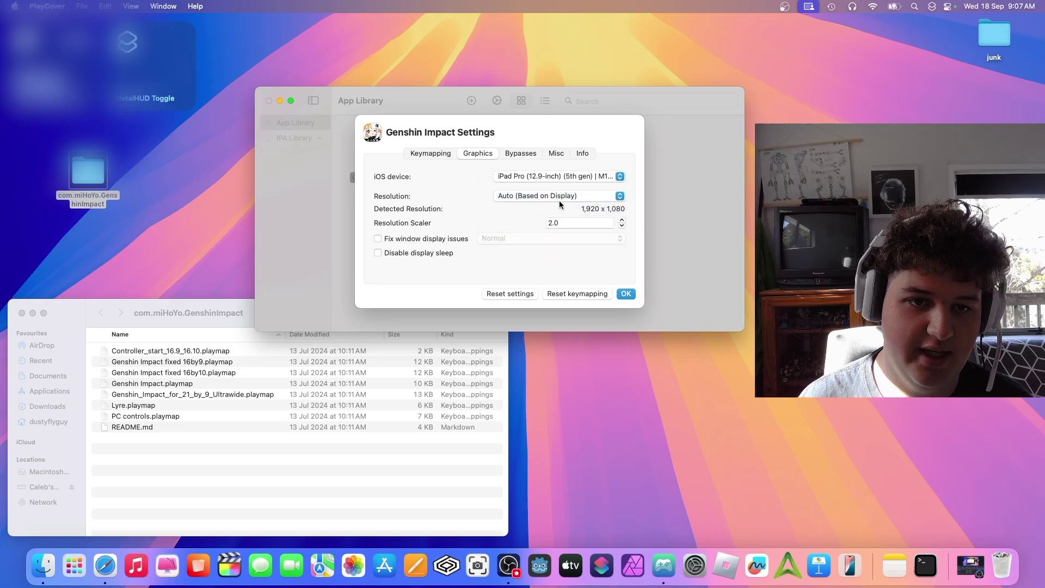
# - Review Genshin Impact's bypass and miscellaneous settings and close the settings window
pyautogui.click(520, 154)
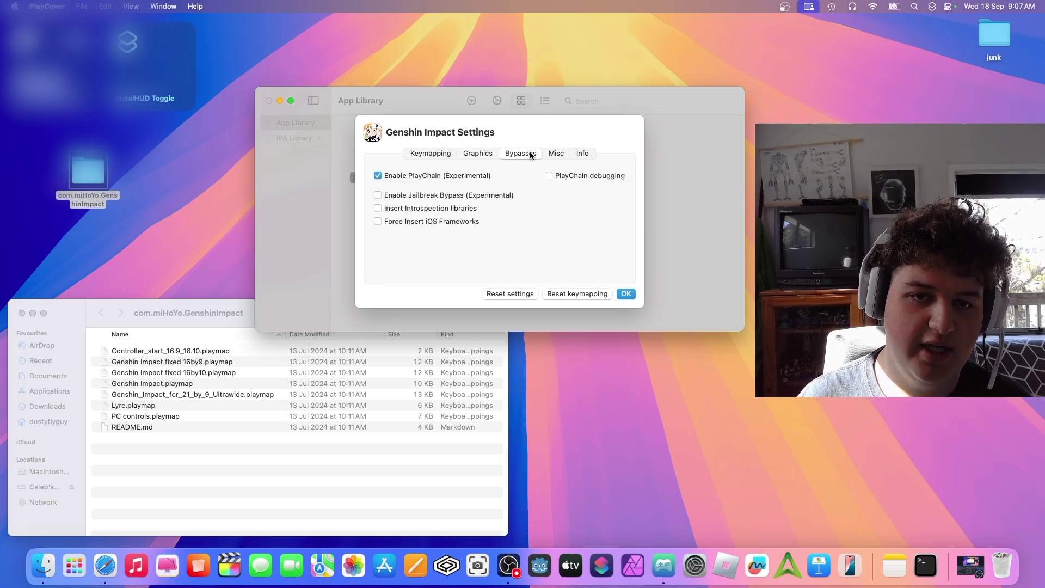
pyautogui.click(556, 154)
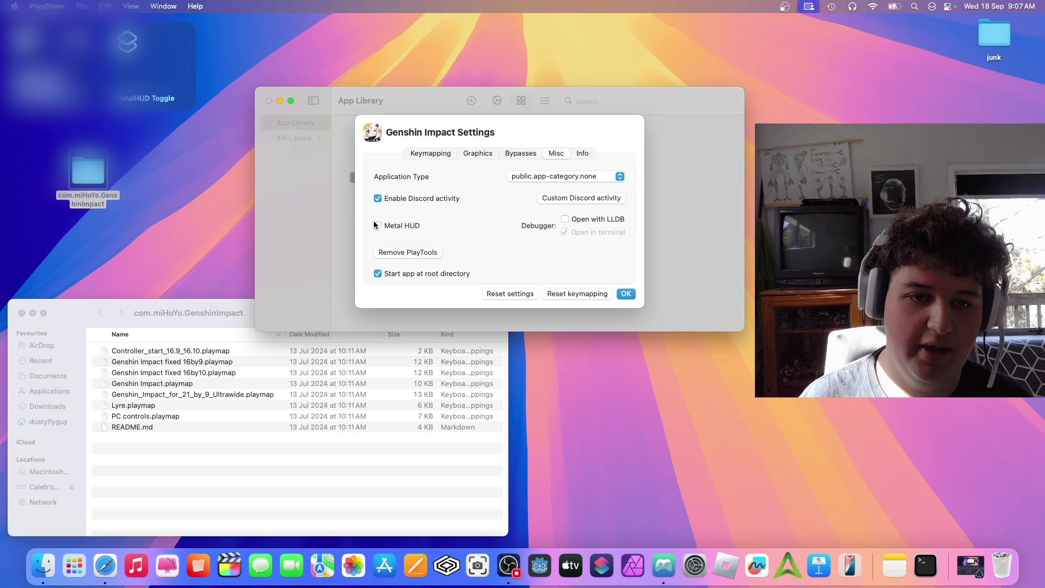
pyautogui.click(625, 294)
# - Start a keymapping import for Genshin Impact and move the desktop folder com.miHoYo.GenshinImpact into Downloads
pyautogui.rightClick(376, 157)
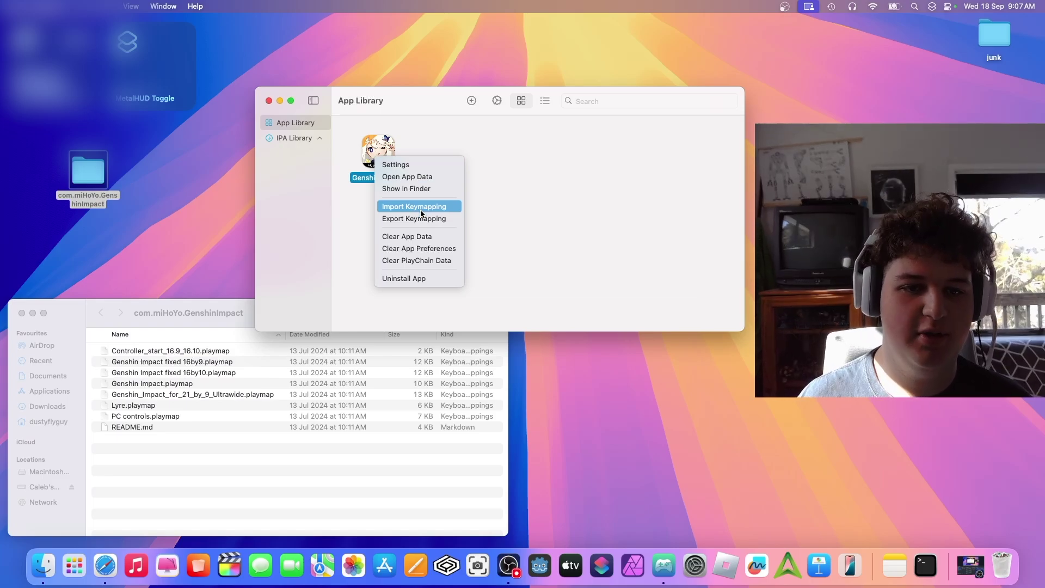
pyautogui.click(420, 208)
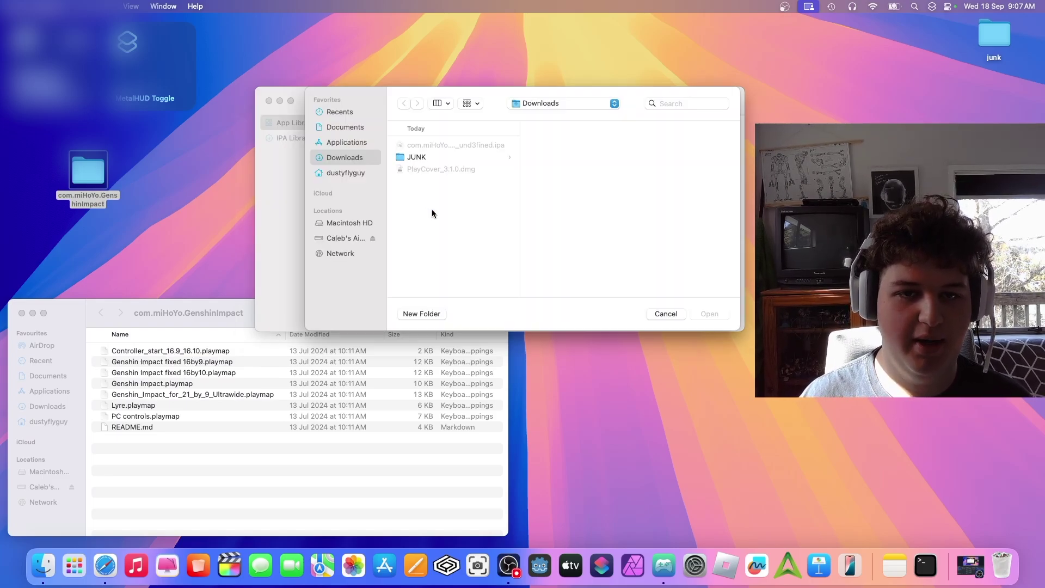
pyautogui.click(83, 170)
pyautogui.click(44, 405)
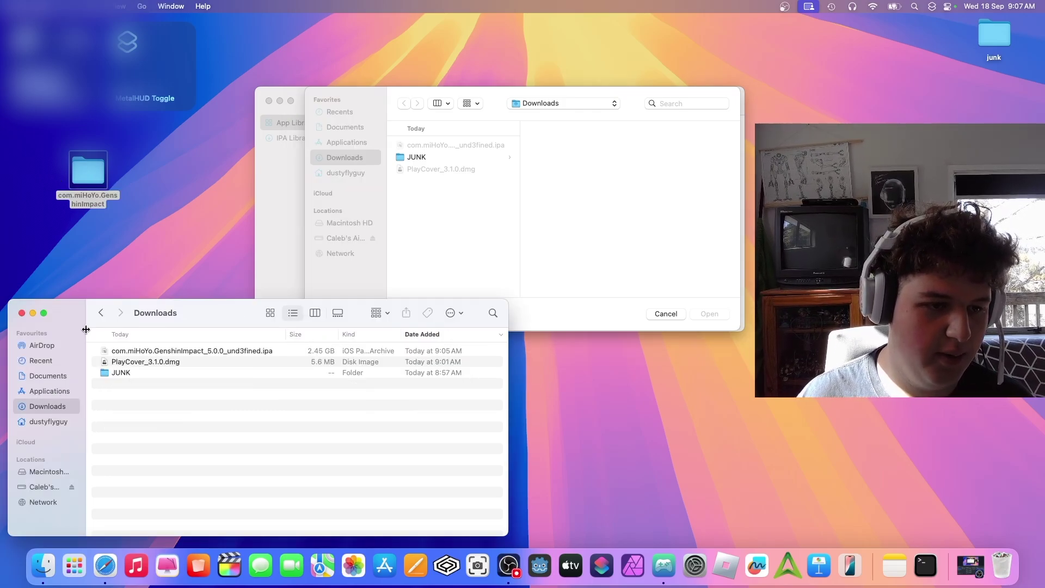
pyautogui.moveTo(84, 173); pyautogui.dragTo(212, 430)
pyautogui.click(437, 217)
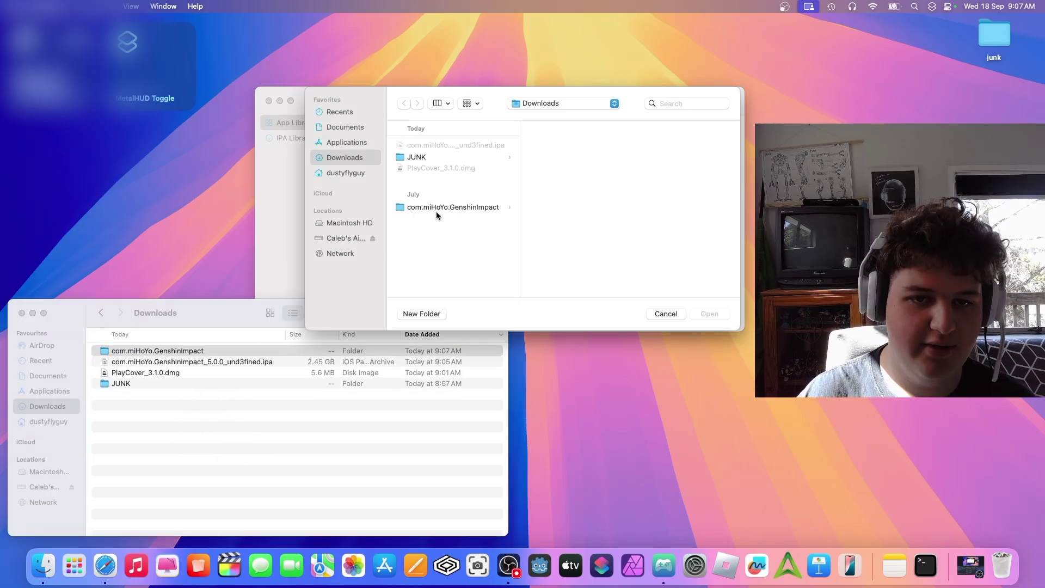
# - Import Genshin Impact.playmap from the com.miHoYo.GenshinImpact folder as the game's keymapping and close the Finder window
pyautogui.click(442, 206)
pyautogui.click(620, 174)
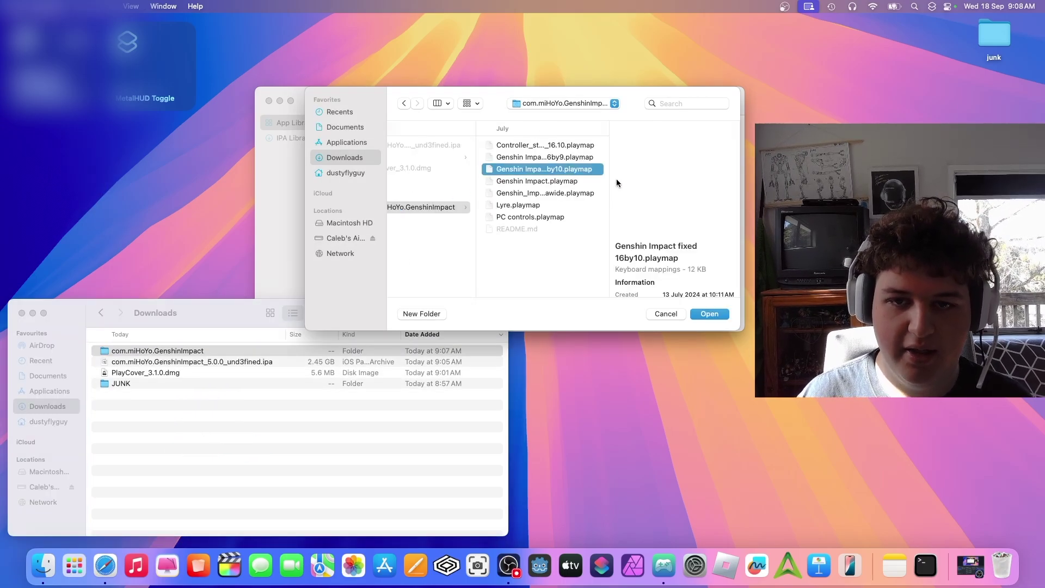
pyautogui.click(578, 182)
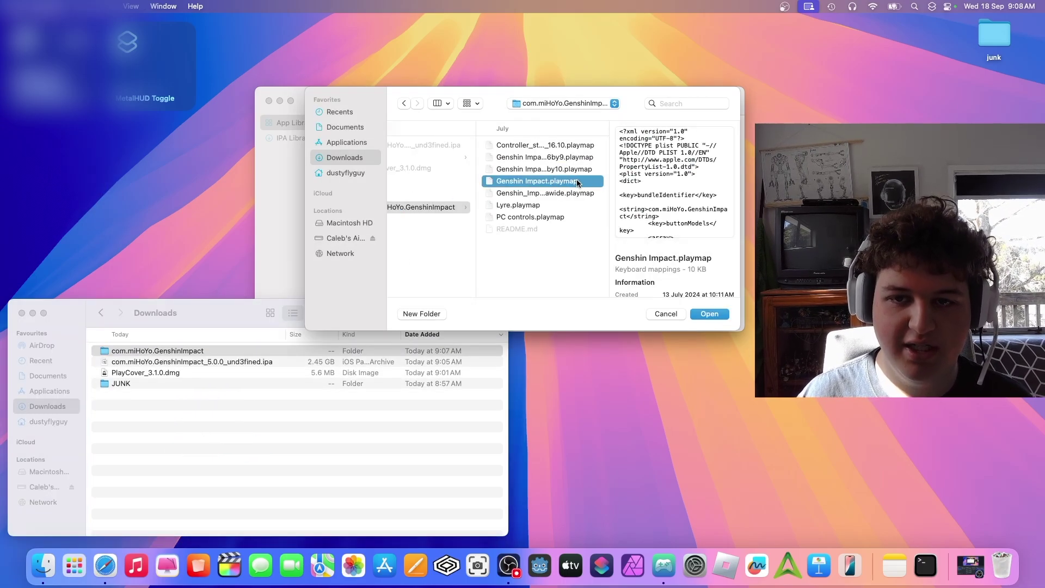
pyautogui.click(710, 314)
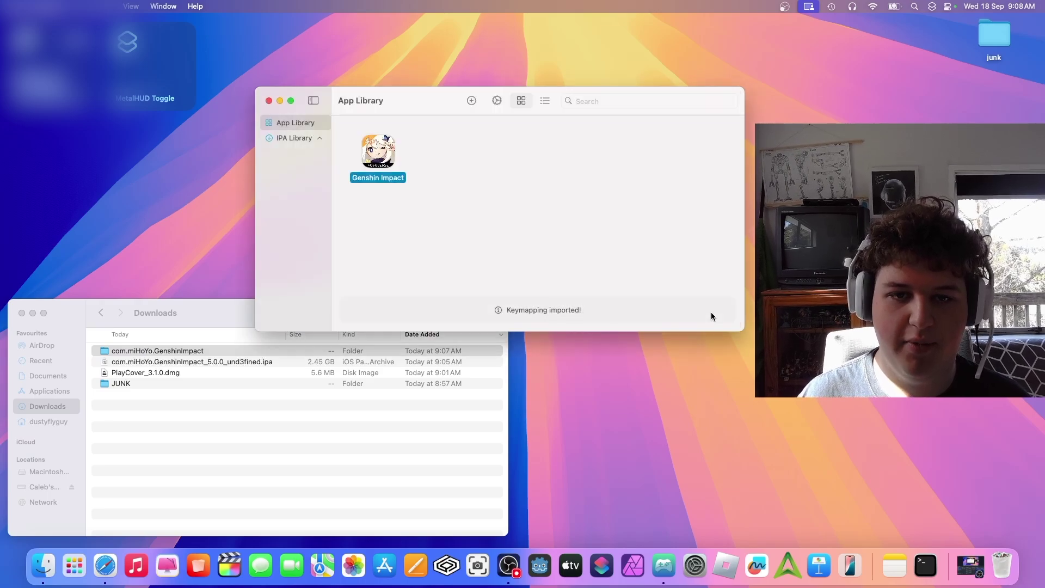
pyautogui.click(22, 313)
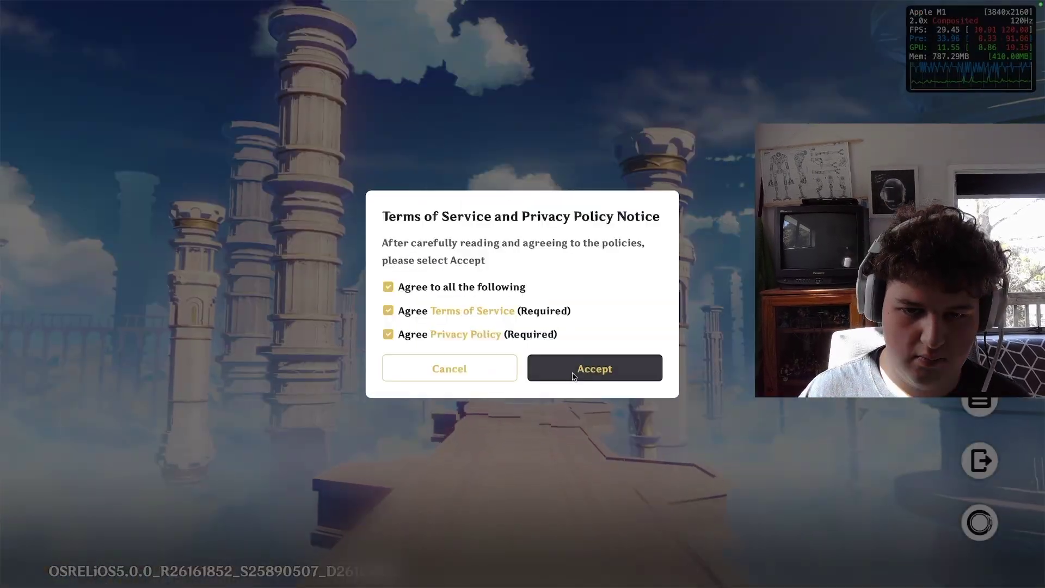
# - Accept the game's terms of service and privacy policy, and start the game on the Asia server
pyautogui.click(595, 366)
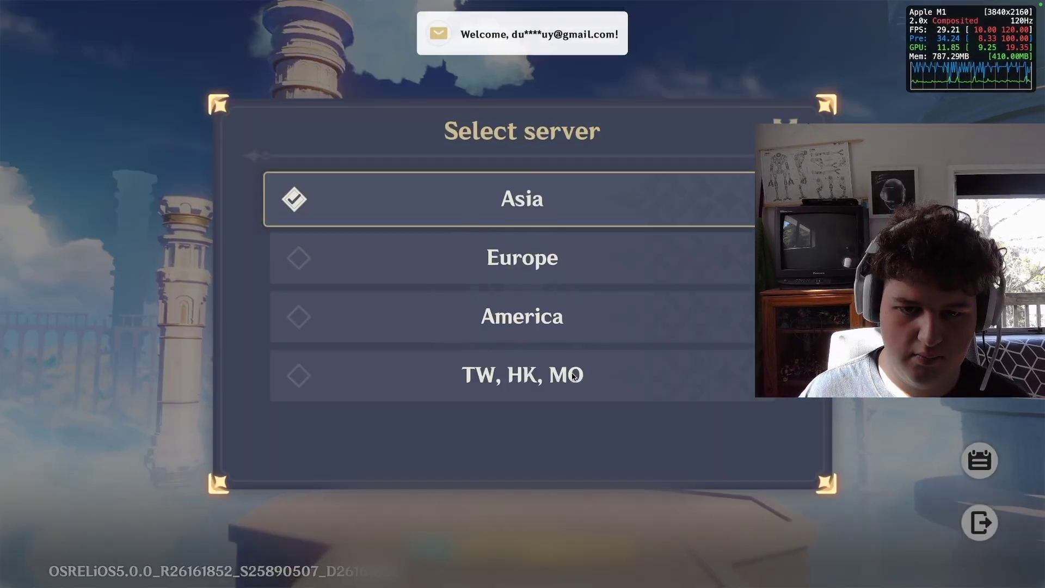
pyautogui.click(508, 197)
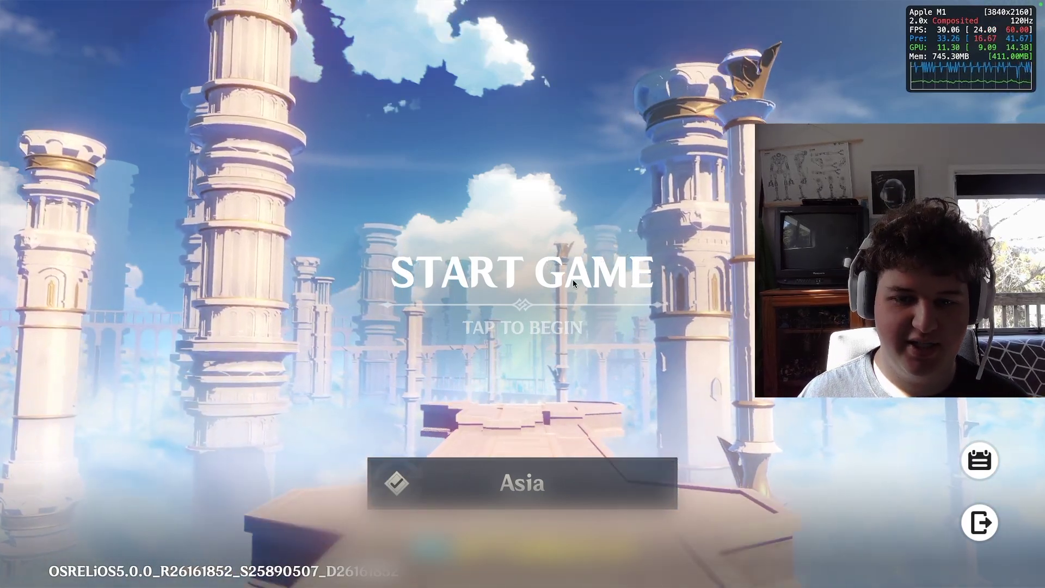
pyautogui.click(573, 283)
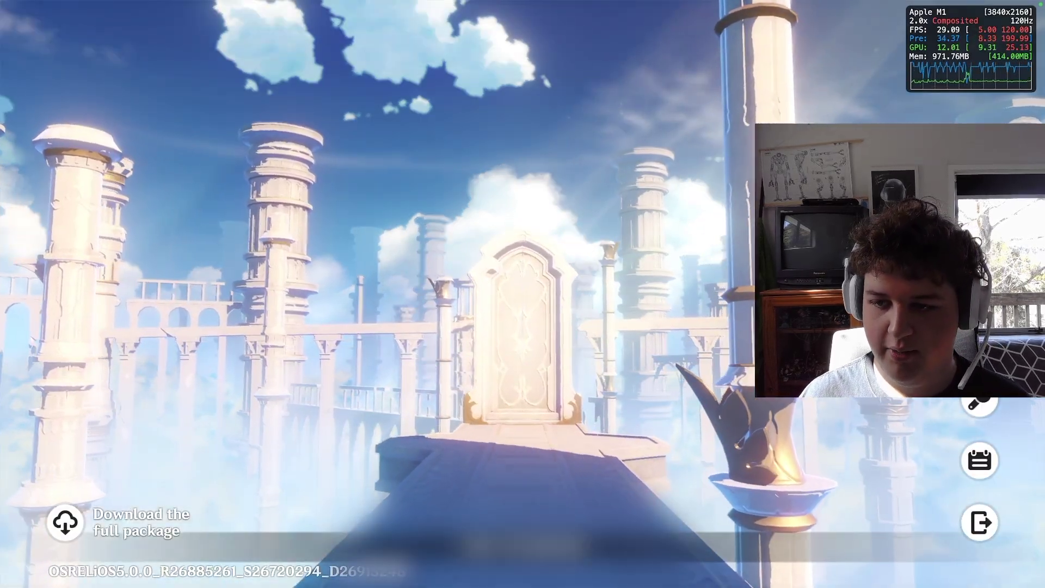
# - Check the title-screen graphics settings and start the download of the full game package
pyautogui.click(980, 401)
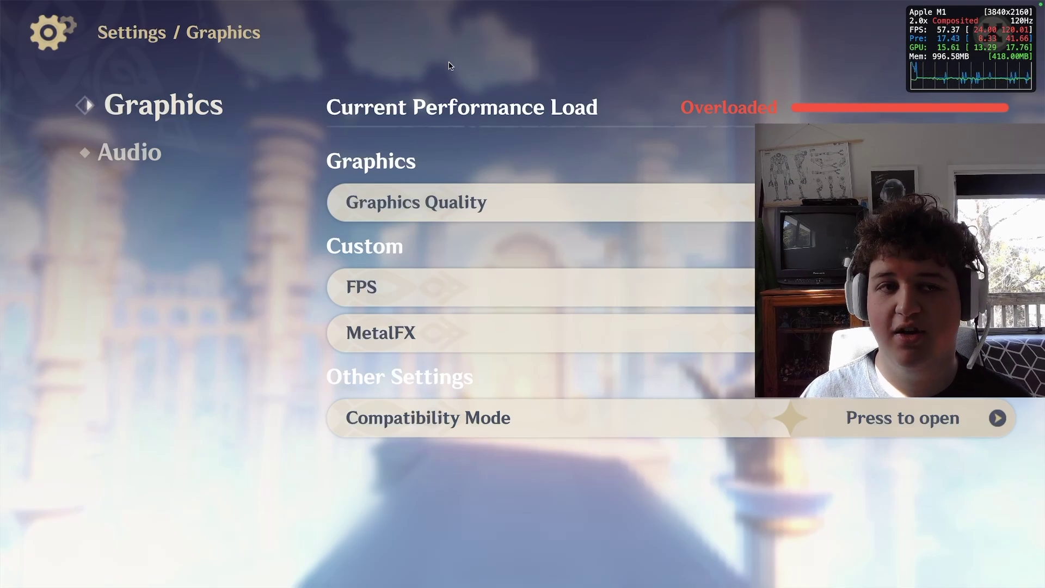
pyautogui.press('Escape')
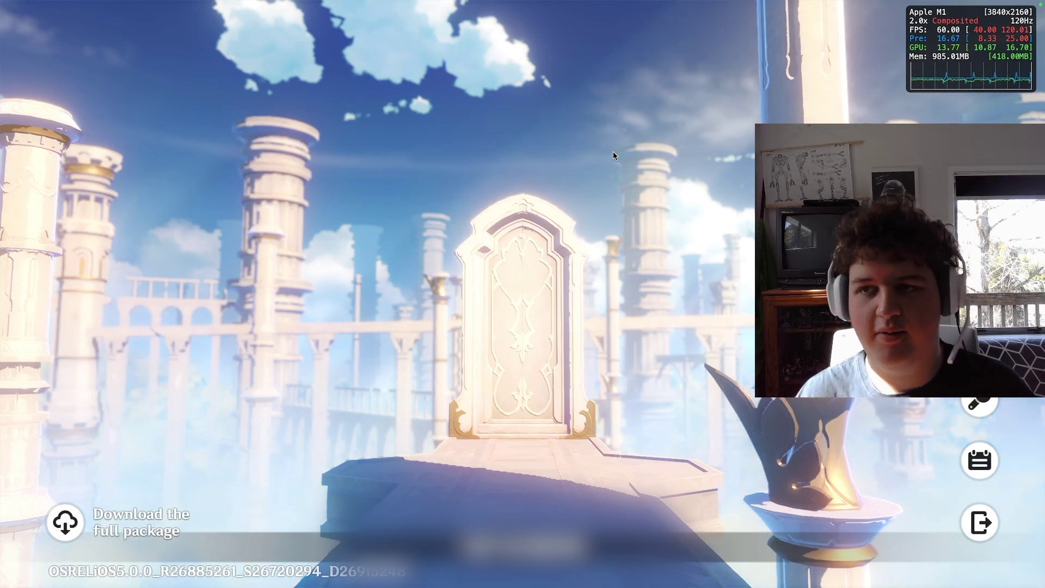
pyautogui.click(60, 521)
pyautogui.click(639, 438)
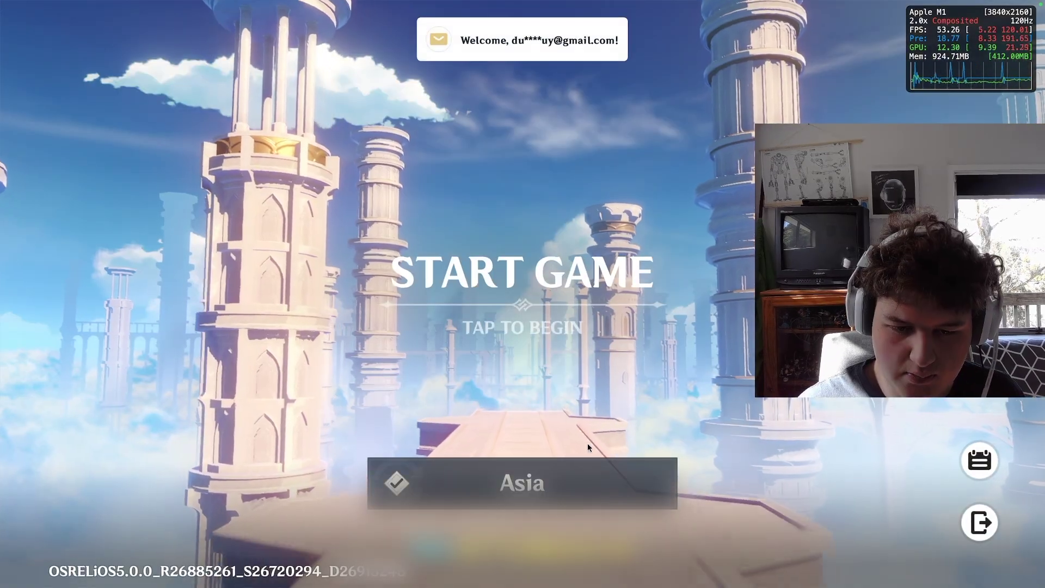
# - Enter the game world and test the imported movement, jump and burst controls around Kongamato
pyautogui.click(558, 261)
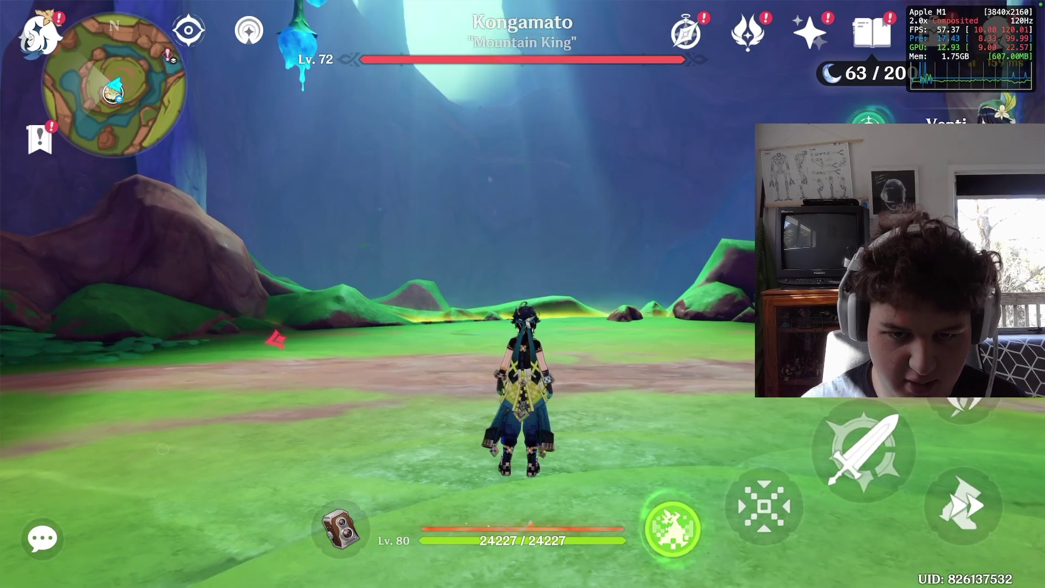
pyautogui.press('w')
pyautogui.press('space')
pyautogui.press('a')
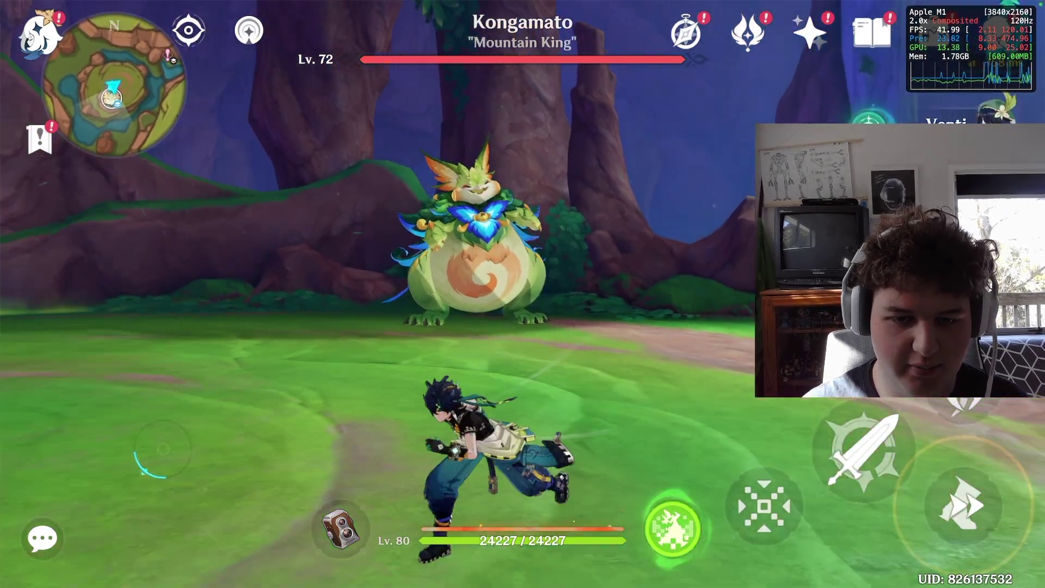
pyautogui.press('d')
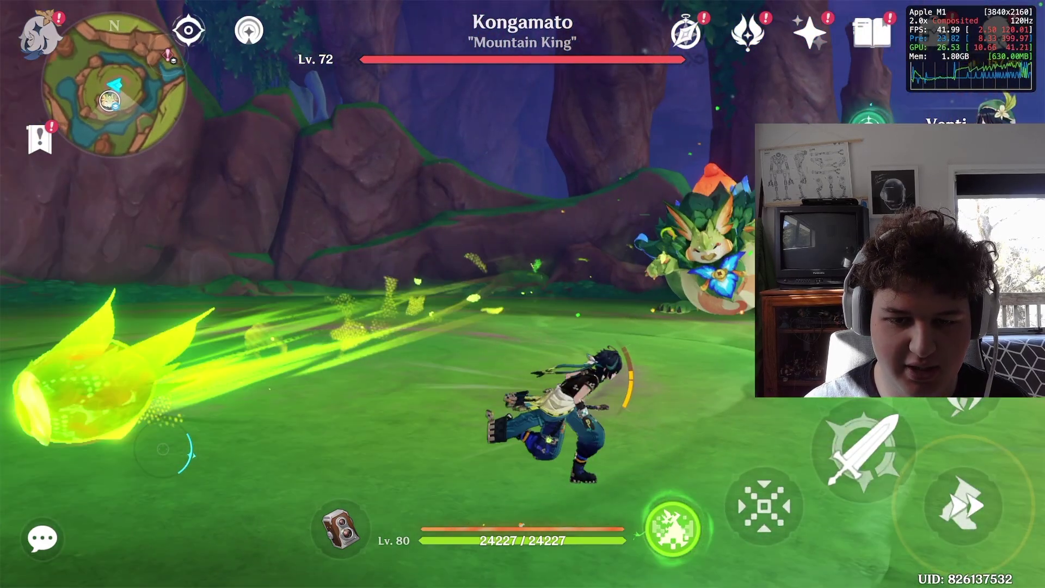
pyautogui.press('q')
# - Open the in-game graphics settings and review the quality options, keeping the Highest level
pyautogui.press('Escape')
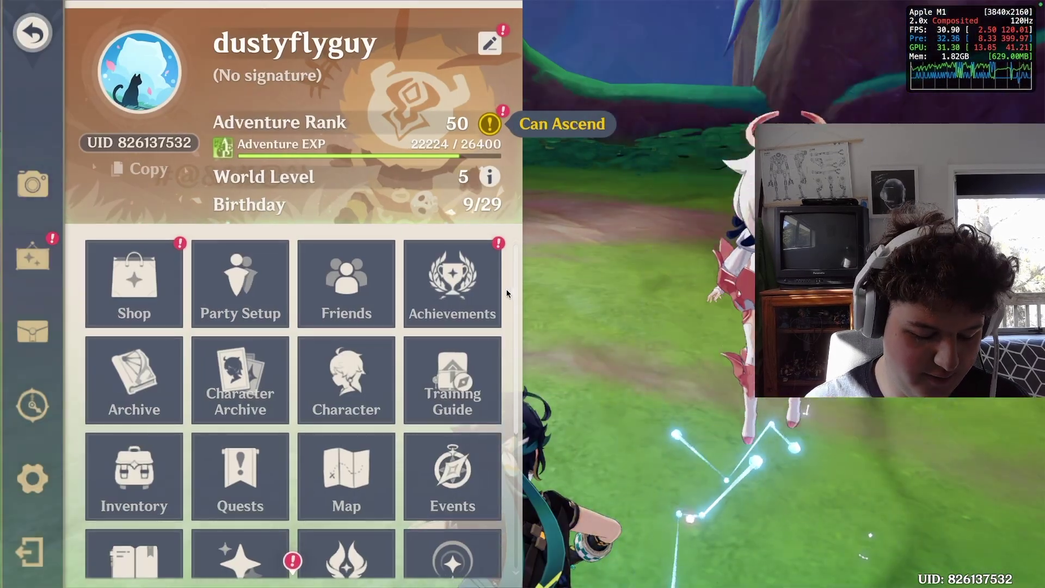
pyautogui.click(33, 478)
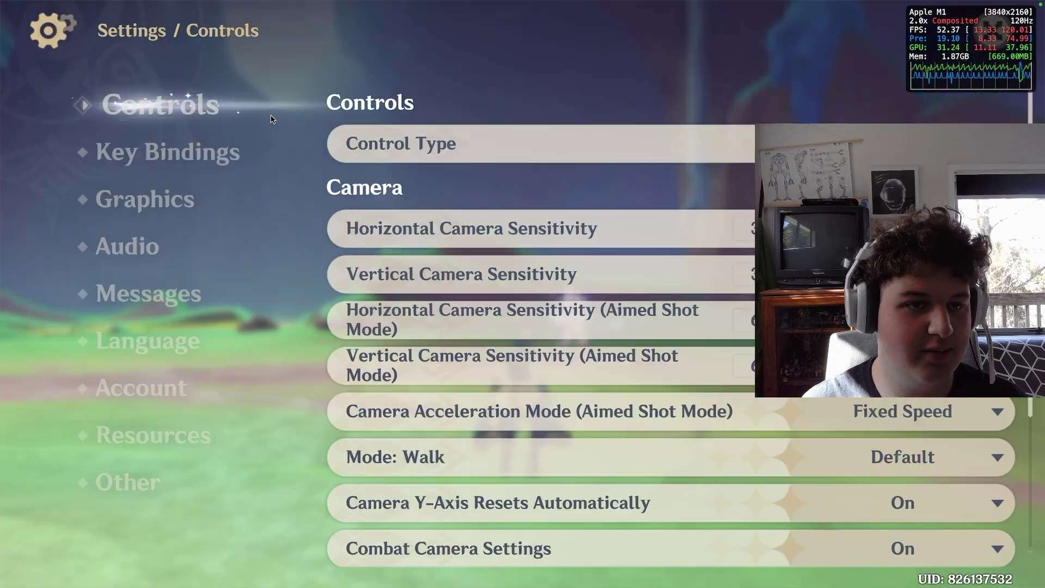
pyautogui.click(161, 189)
pyautogui.scroll(-2, 545, 349)
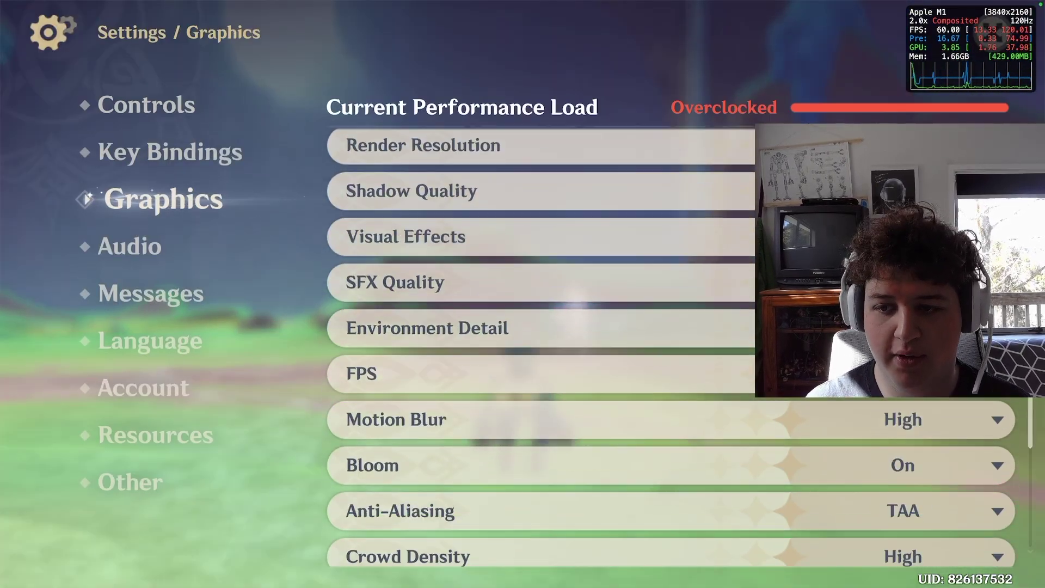
pyautogui.click(998, 417)
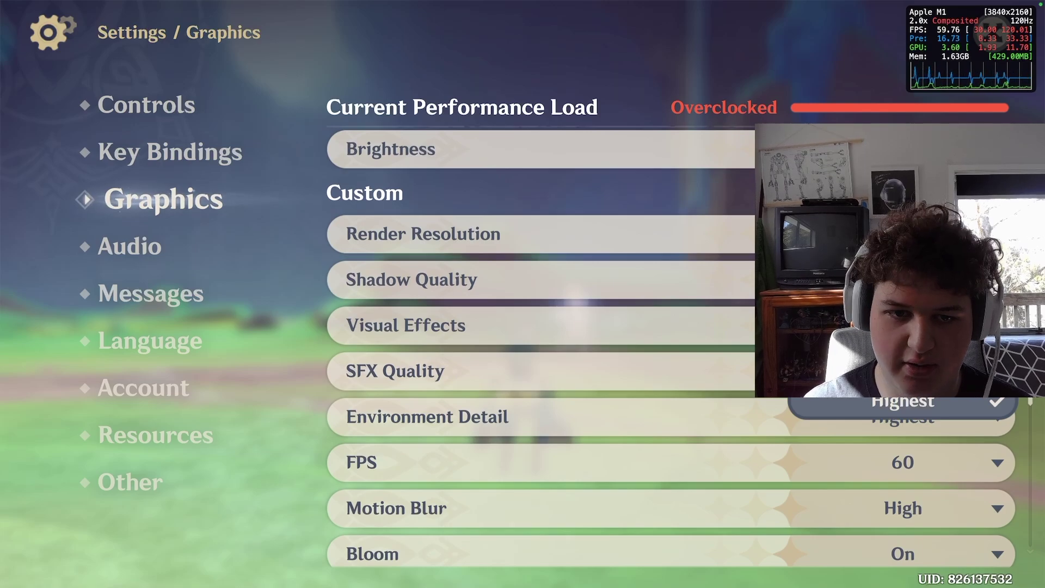
pyautogui.click(903, 401)
pyautogui.scroll(-1, 910, 488)
# - Adjust the Motion Blur and Bloom options in the graphics settings
pyautogui.click(904, 472)
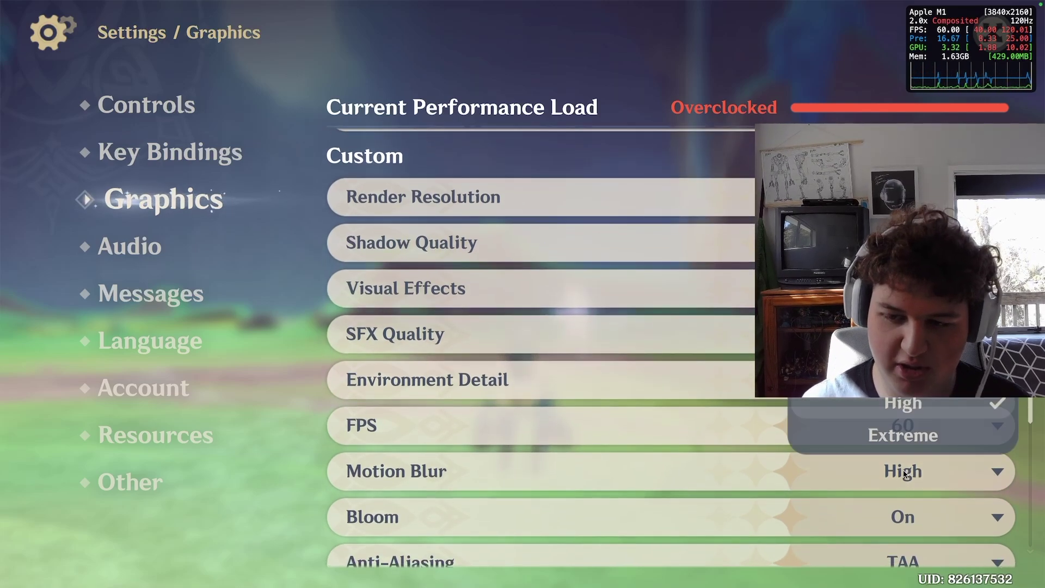
pyautogui.click(904, 305)
pyautogui.scroll(-3, 904, 354)
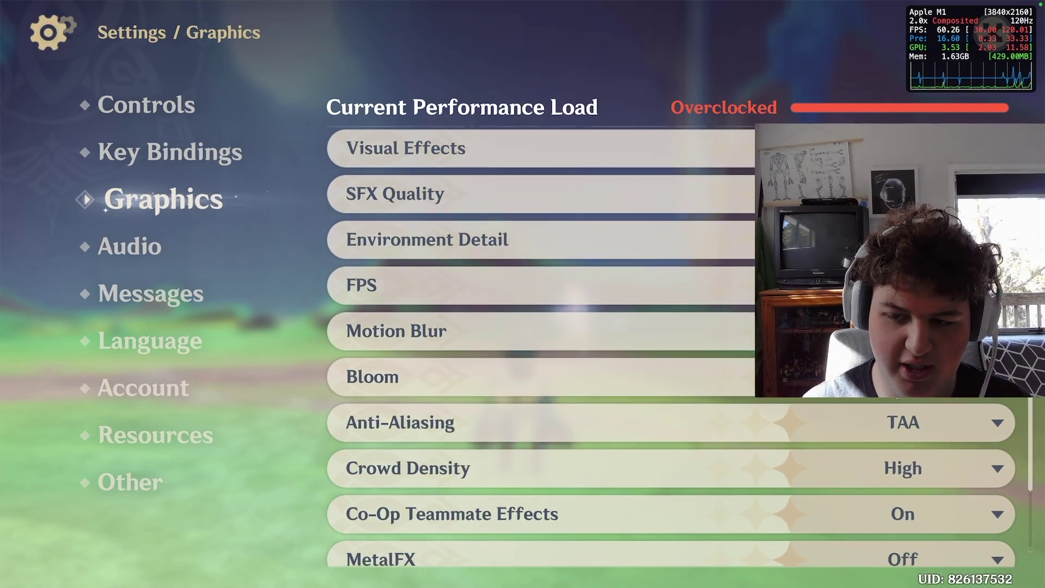
pyautogui.click(904, 377)
pyautogui.click(895, 412)
pyautogui.scroll(-4, 907, 419)
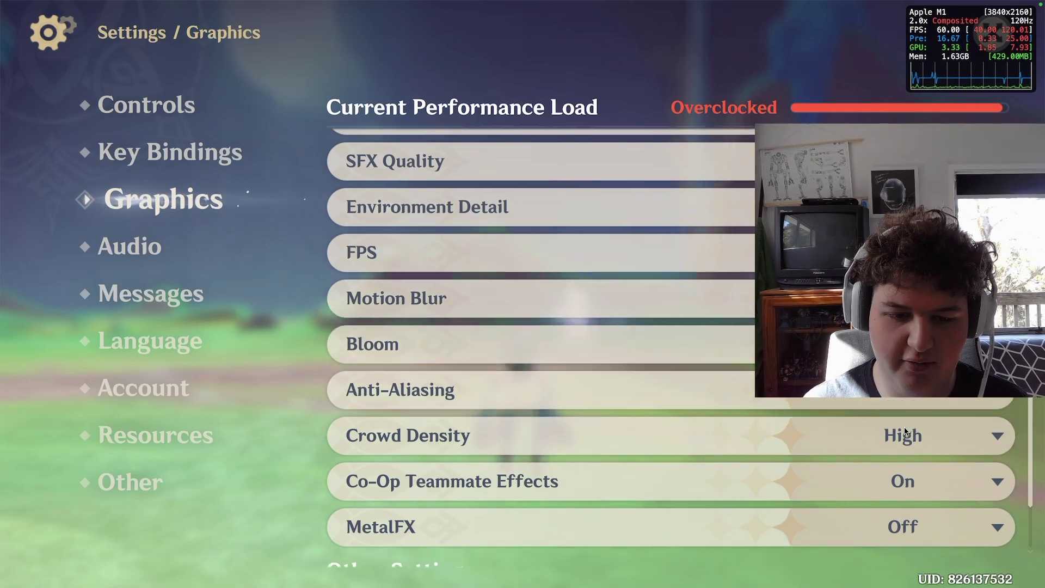
# - Turn MetalFX on in the graphics settings and return to the game world
pyautogui.click(949, 441)
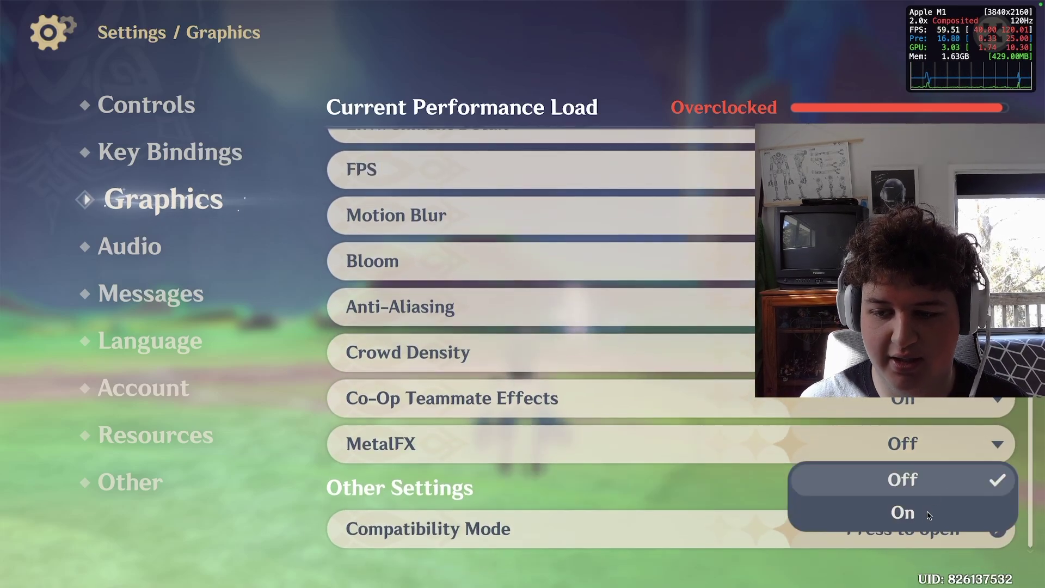
pyautogui.click(923, 513)
pyautogui.press('Escape')
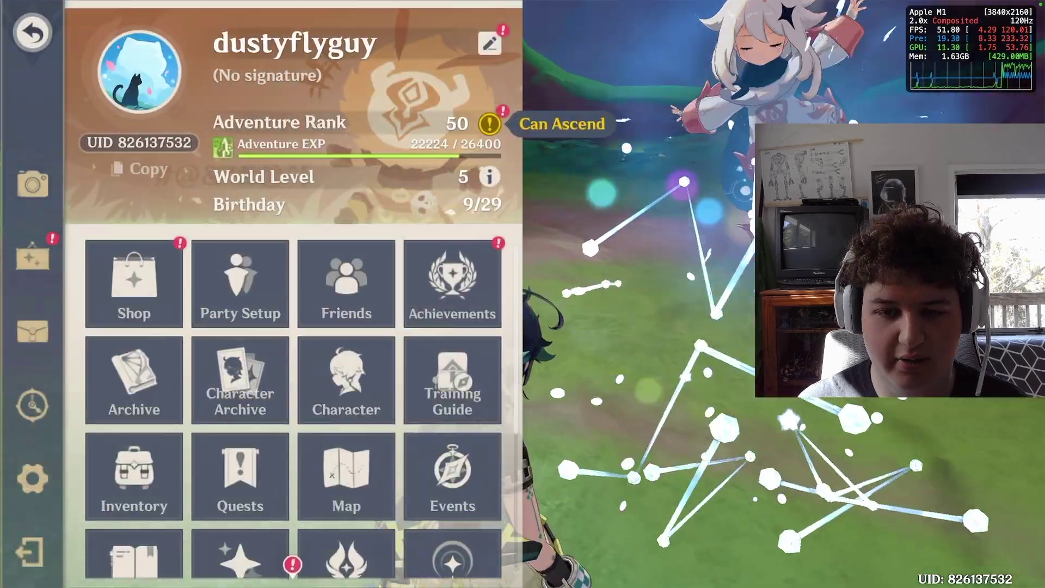
pyautogui.press('Escape')
# - Sprint towards Kongamato and test the elemental skill, normal attack, dash and elemental burst controls in combat
pyautogui.press('w')
pyautogui.press('shift')
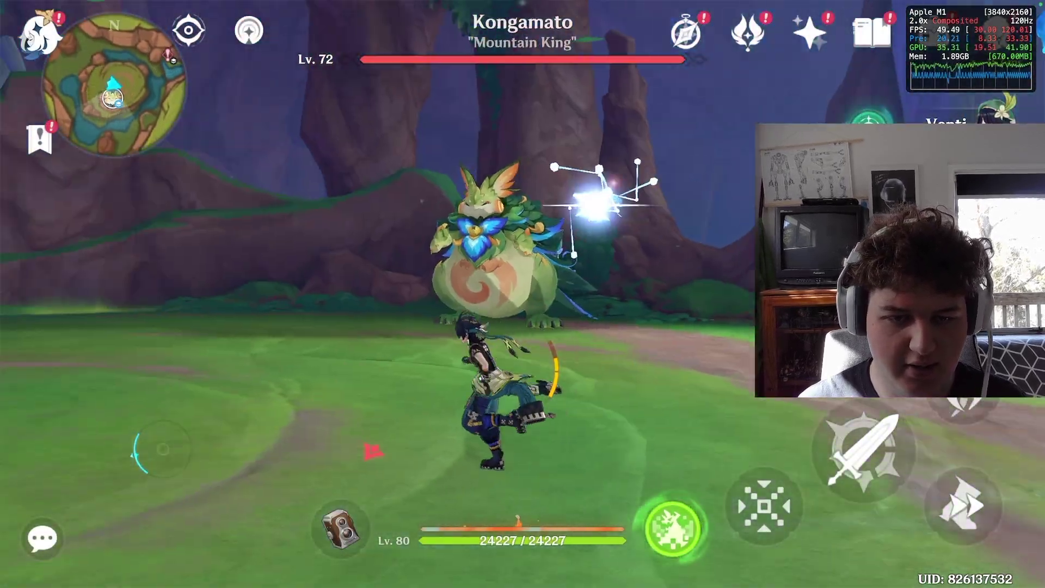
pyautogui.press('e')
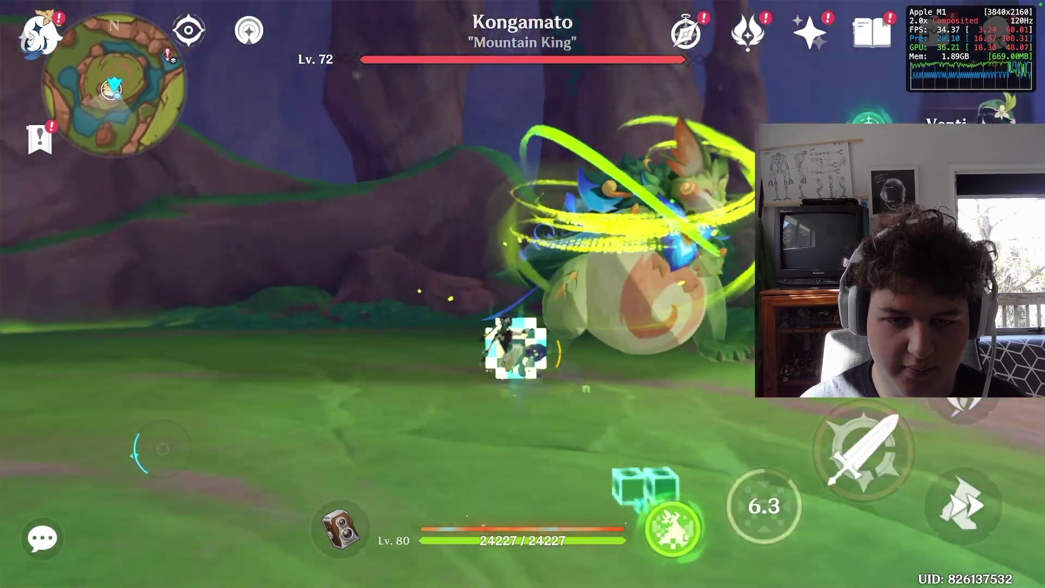
pyautogui.click(863, 449)
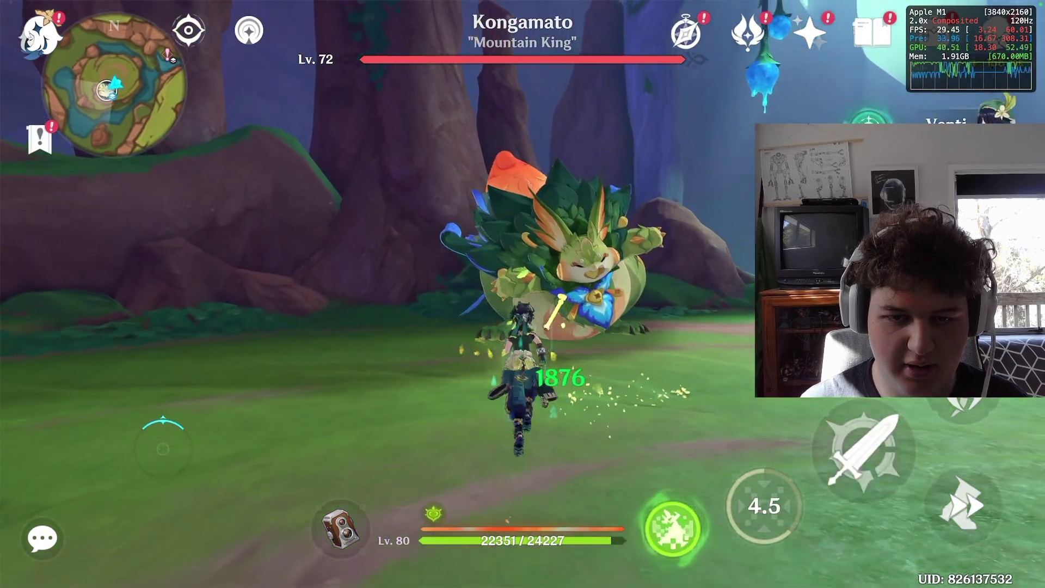
pyautogui.press('shift')
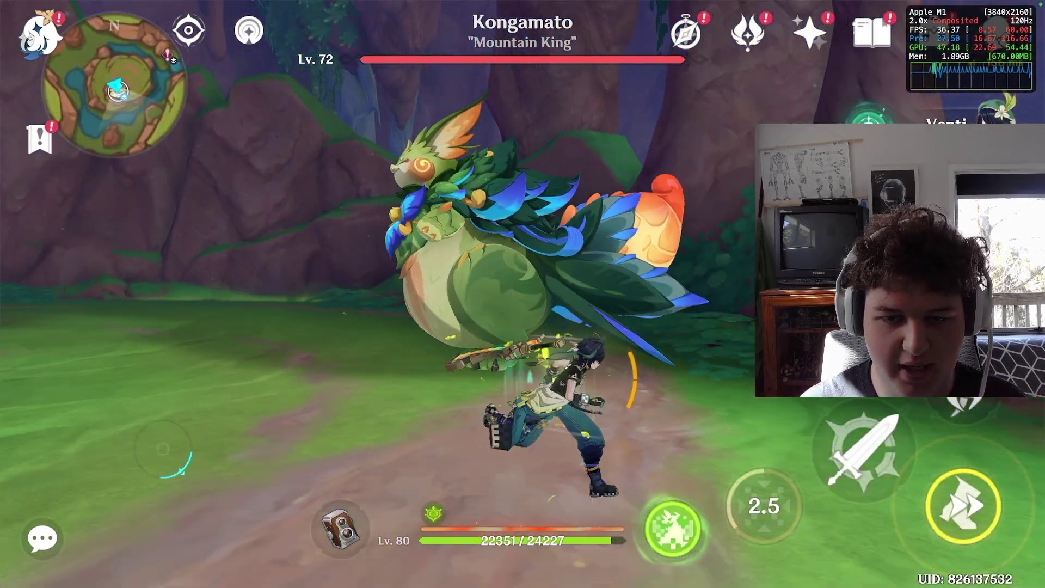
pyautogui.press('q')
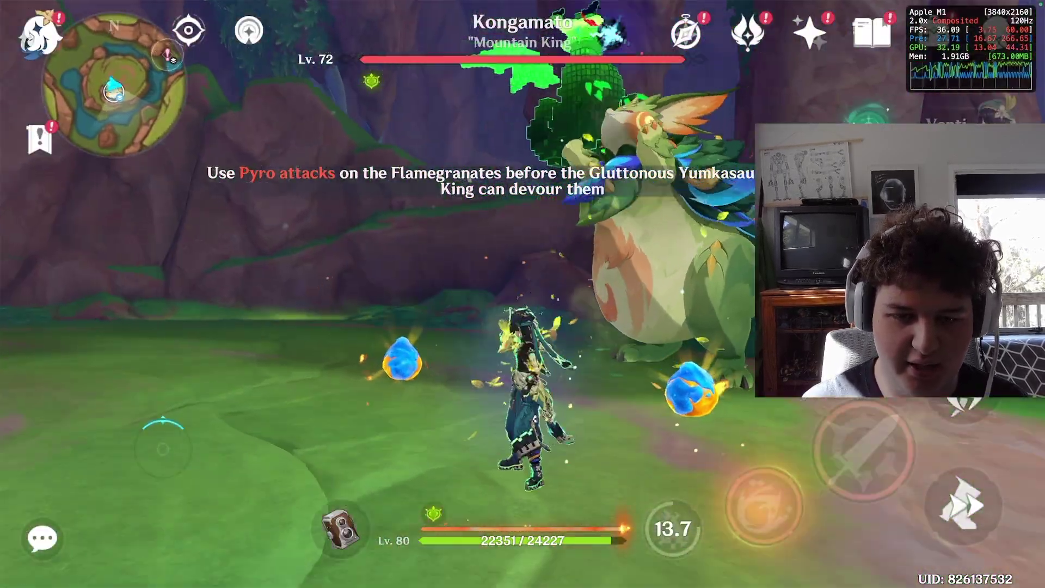
# - Keep fighting Kongamato with repeated elemental skills, sideways moves and a dash, and pause the game with the main menu
pyautogui.press('e')
pyautogui.press('e')
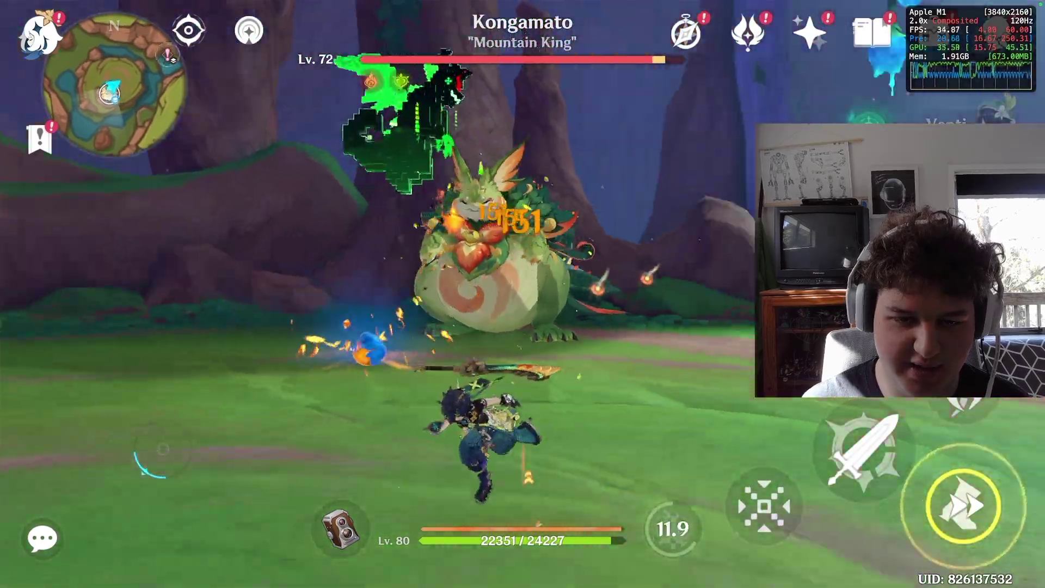
pyautogui.press('e')
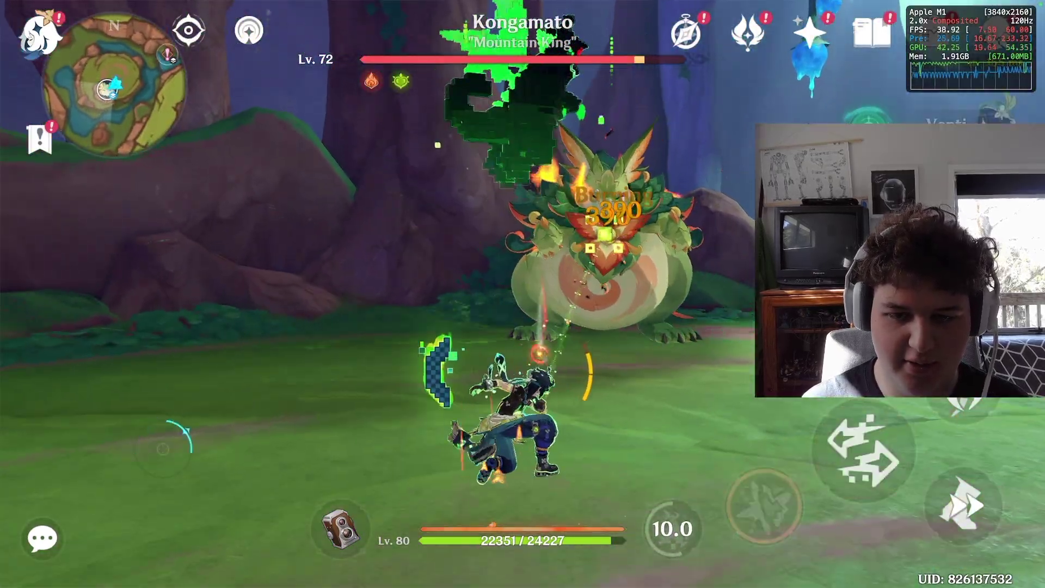
pyautogui.press('a')
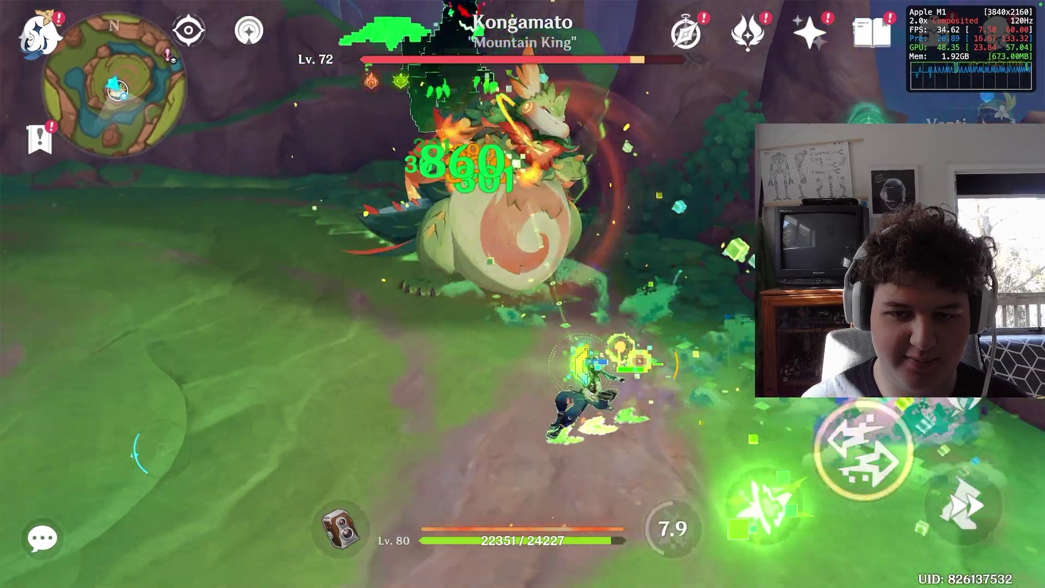
pyautogui.press('q')
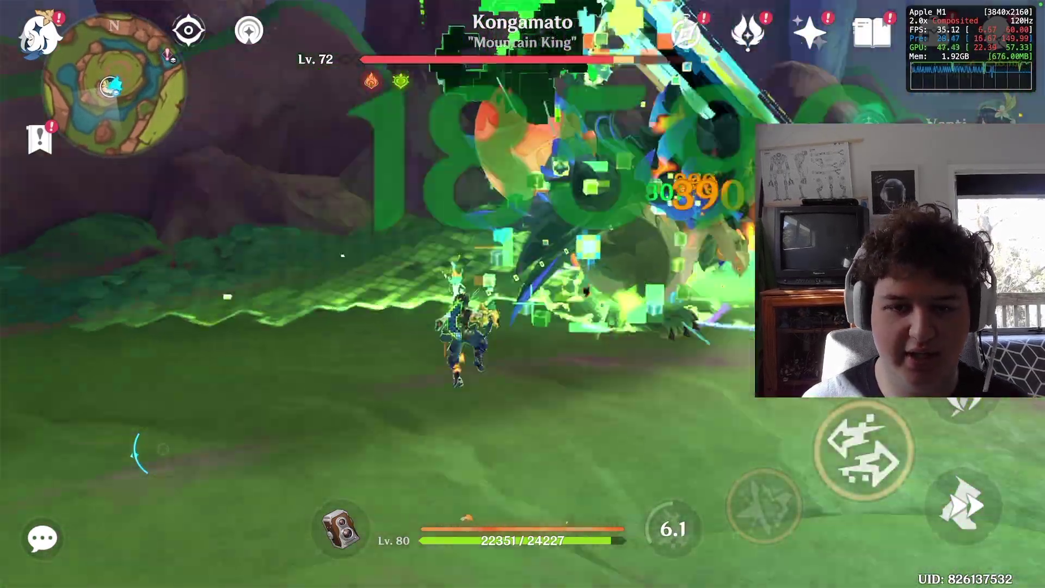
pyautogui.press('a')
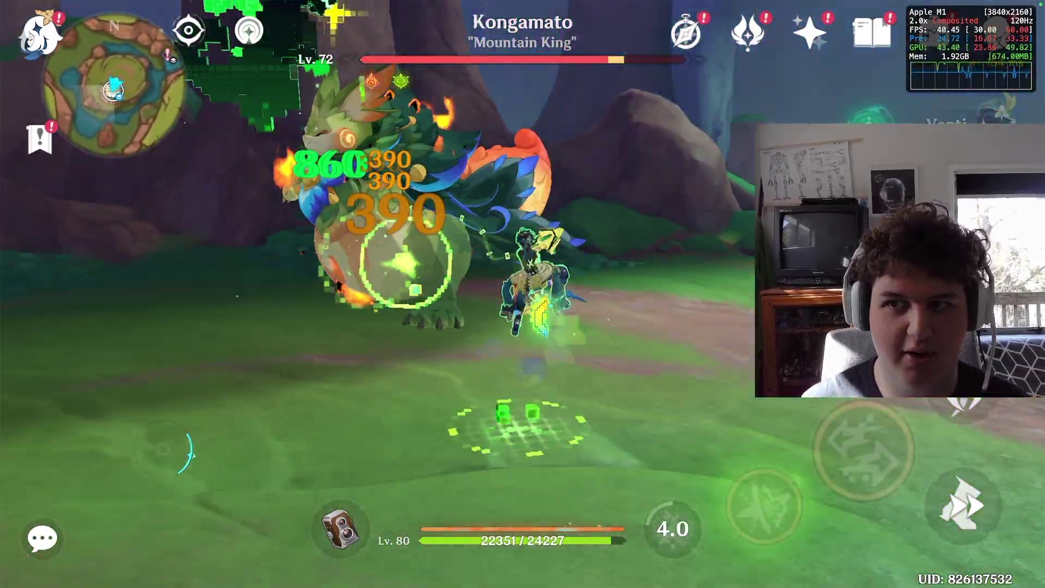
pyautogui.press('a')
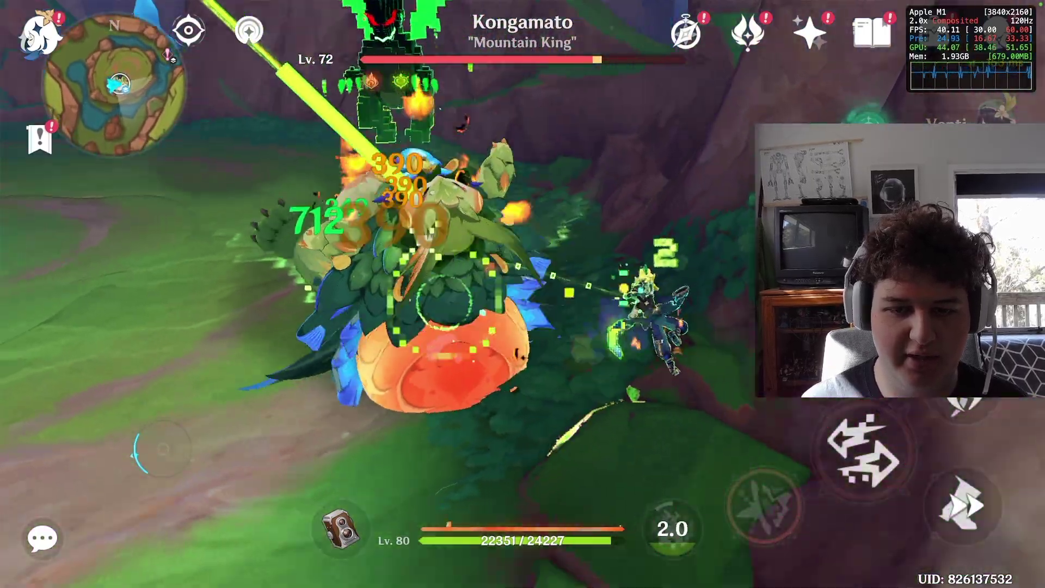
pyautogui.press('e')
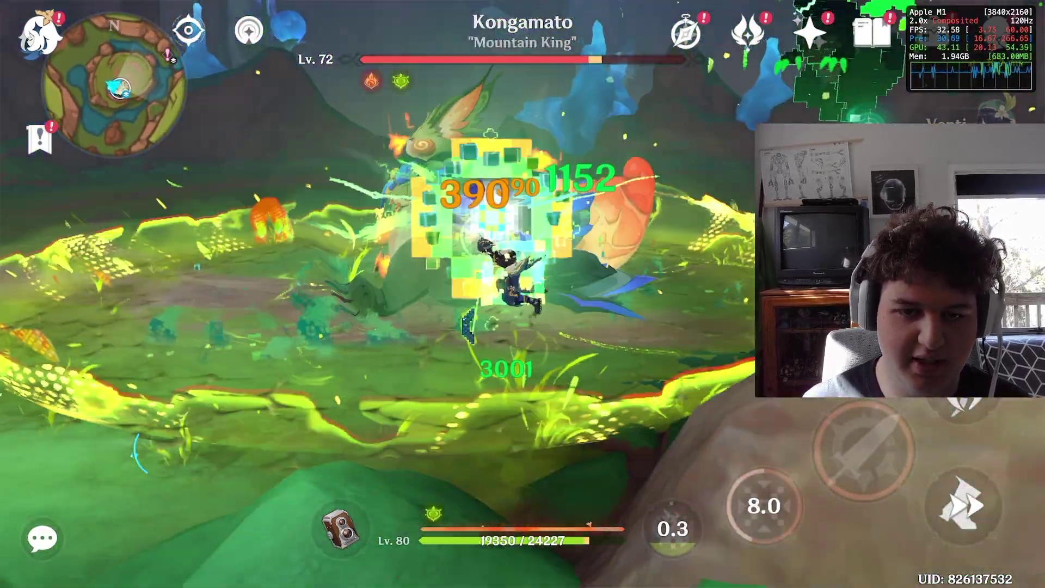
pyautogui.press('shift')
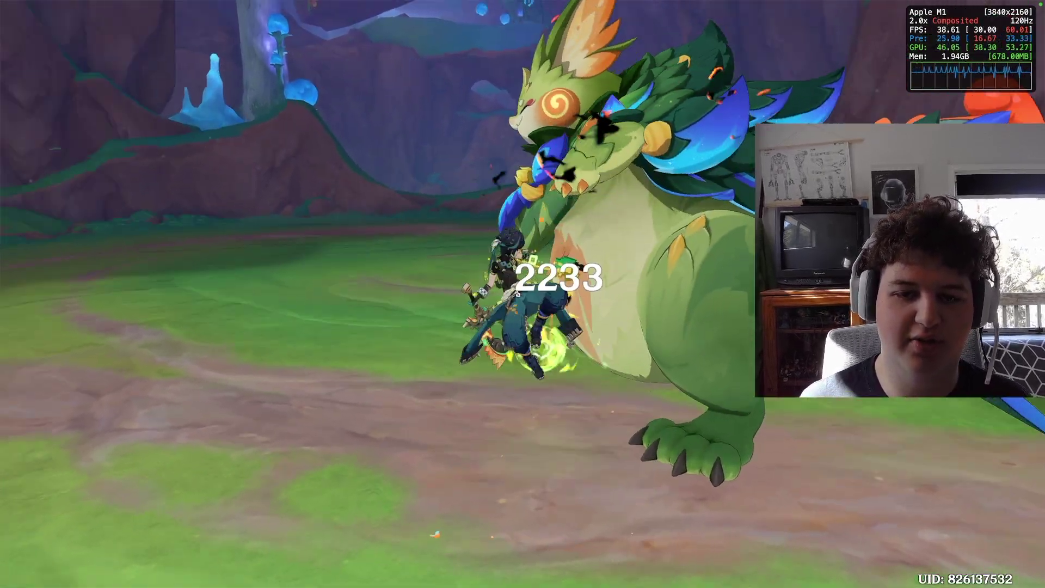
pyautogui.press('Escape')
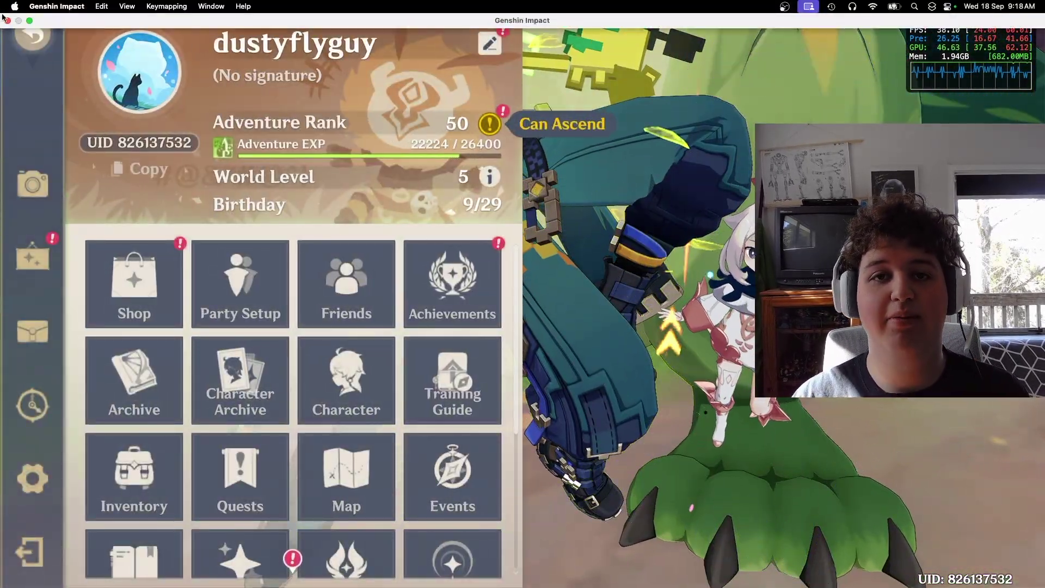